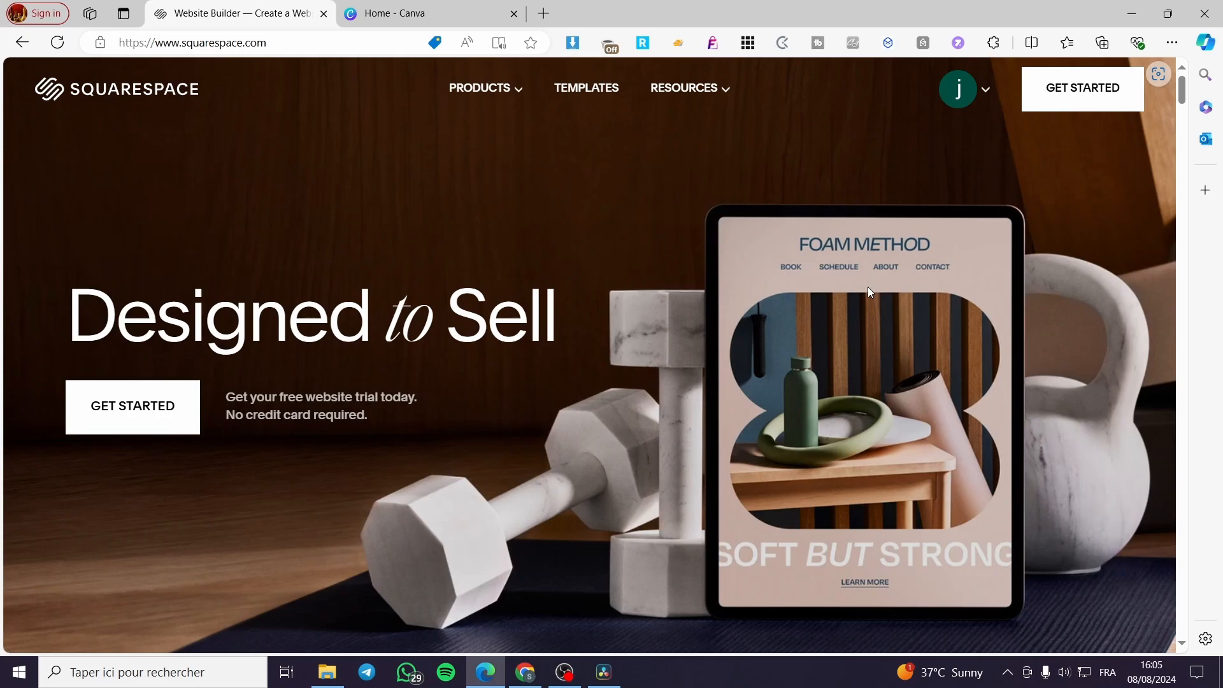
Step: Go to the account dashboard, look over the listed sites and open the website manager for the Jacks site
left_click(988, 90)
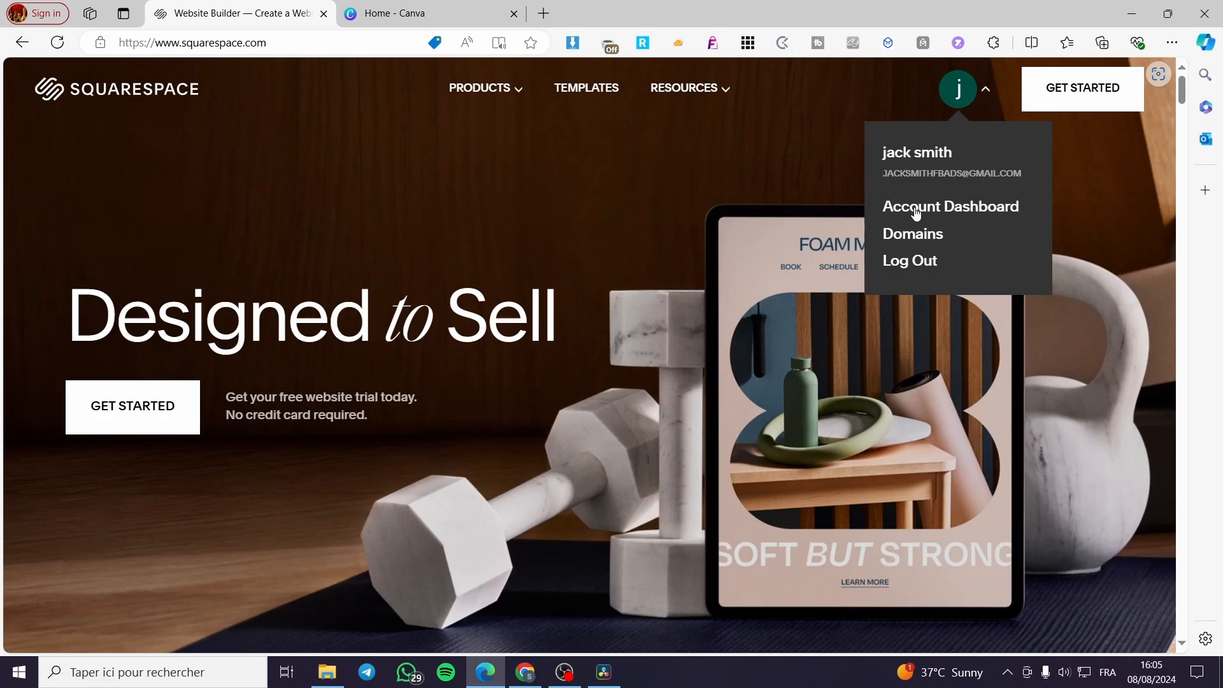
left_click(987, 214)
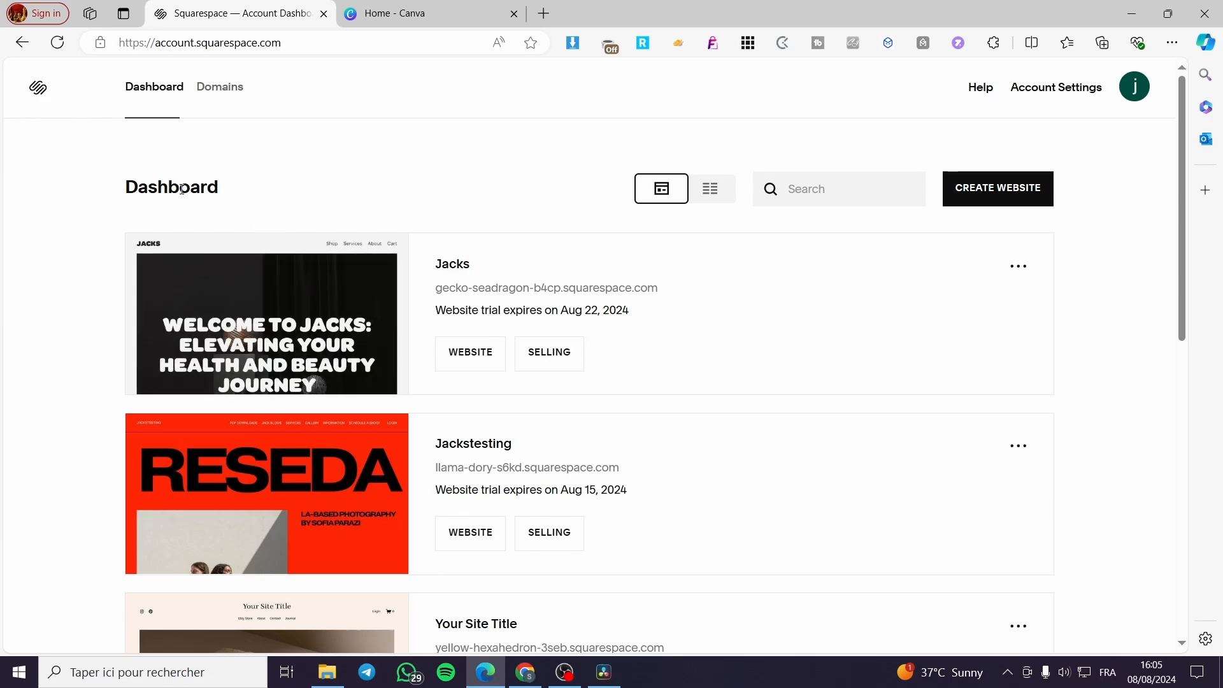
scroll(636, 232, "down", 10)
scroll(734, 232, "up", 10)
scroll(1110, 245, "down", 6)
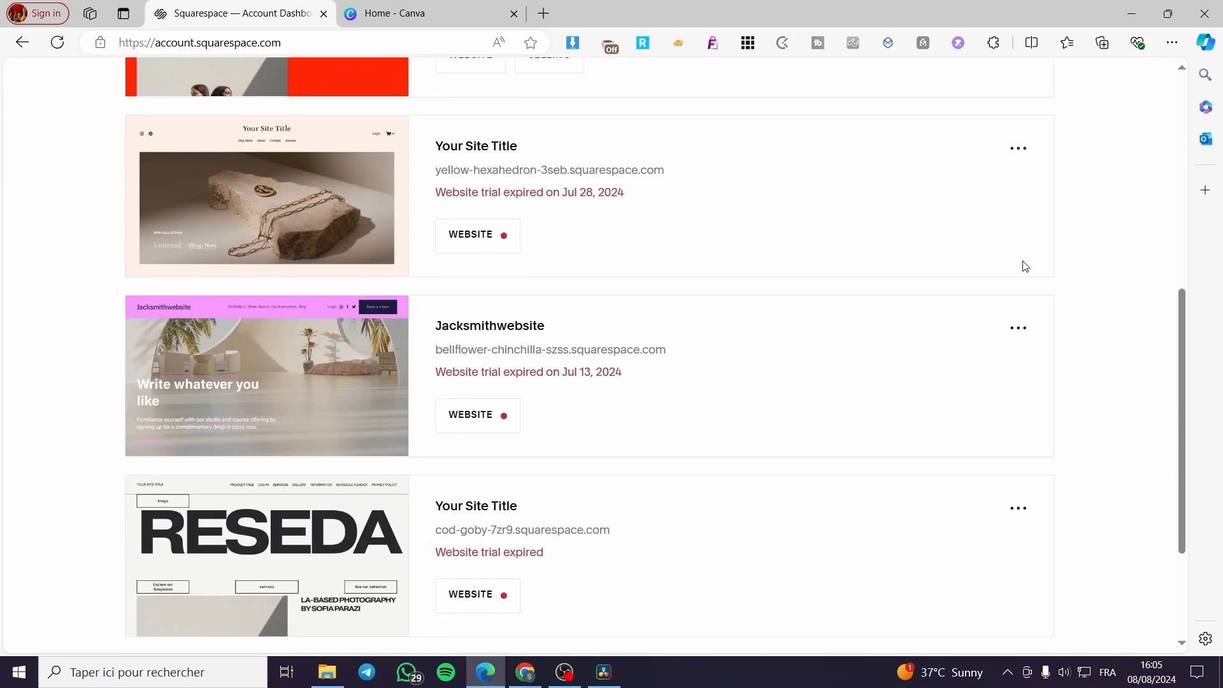
scroll(1024, 265, "up", 3)
scroll(1025, 266, "up", 4)
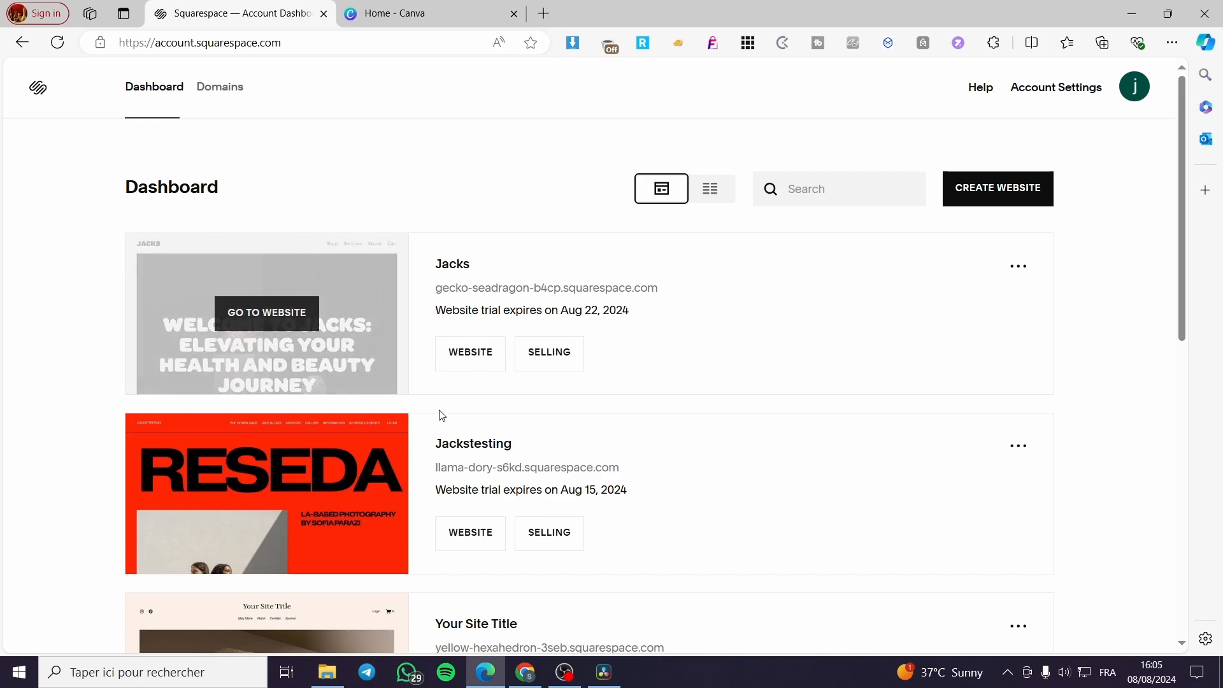
left_click(468, 356)
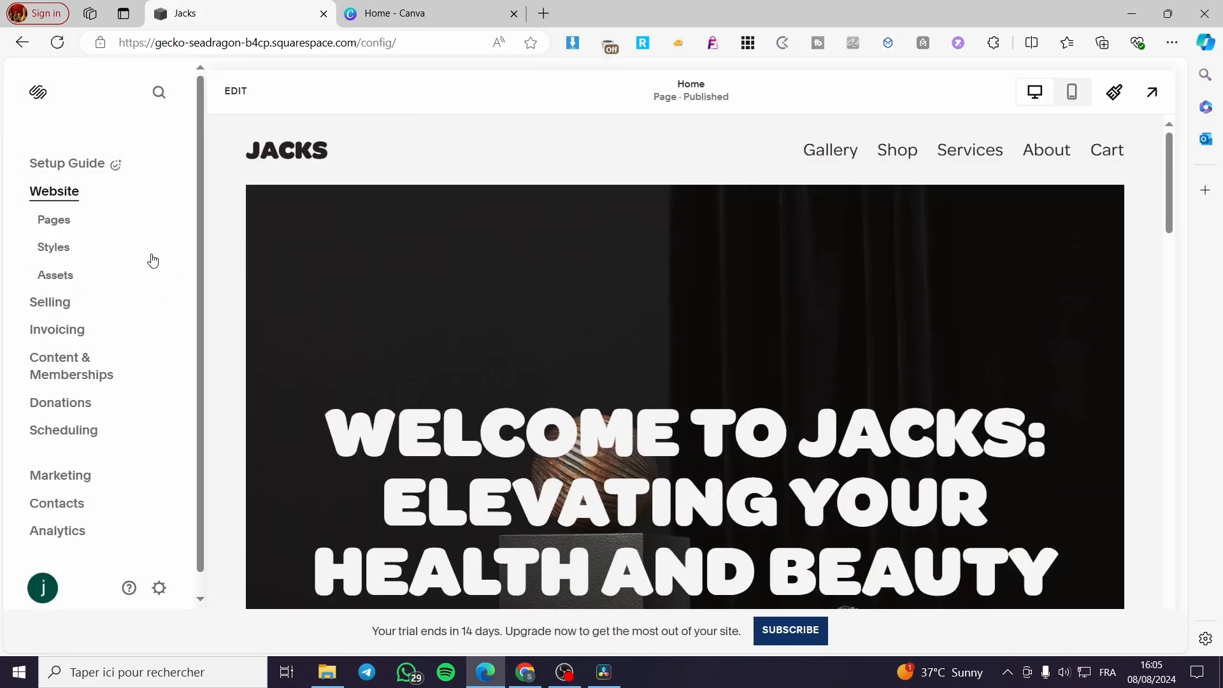
Step: Look over the Jacks home page preview, view the Site Styles, and exit them without changes
scroll(934, 356, "down", 3)
scroll(828, 341, "down", 2)
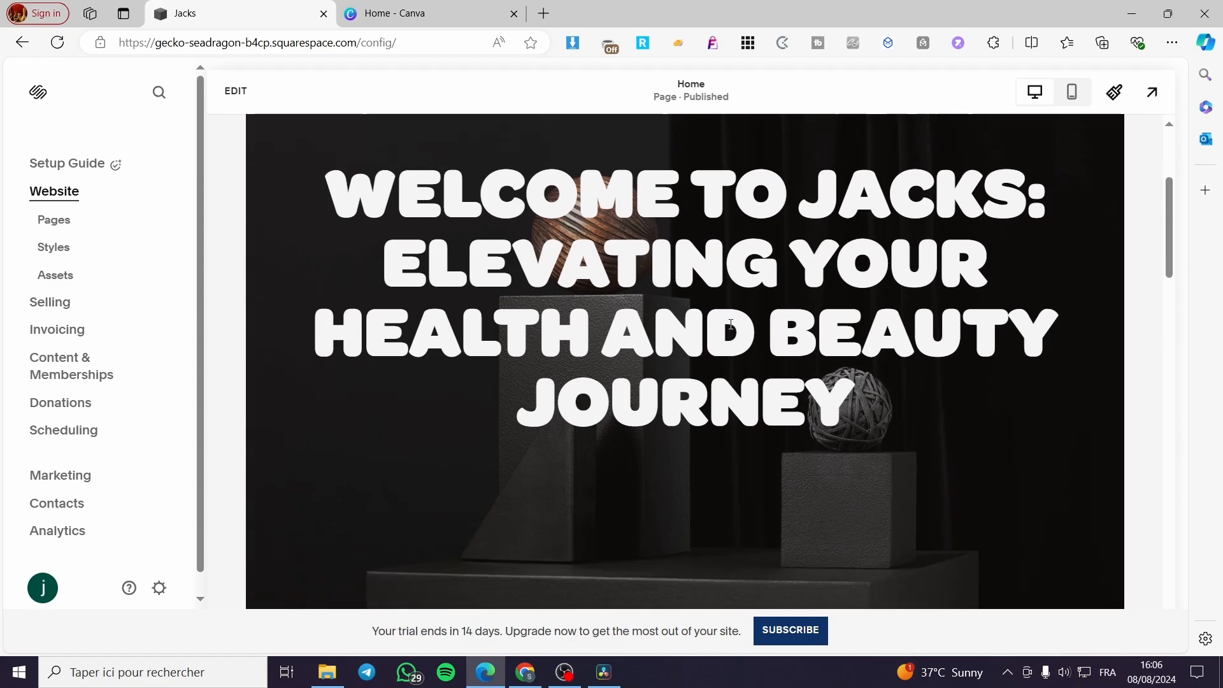
scroll(1054, 393, "down", 5)
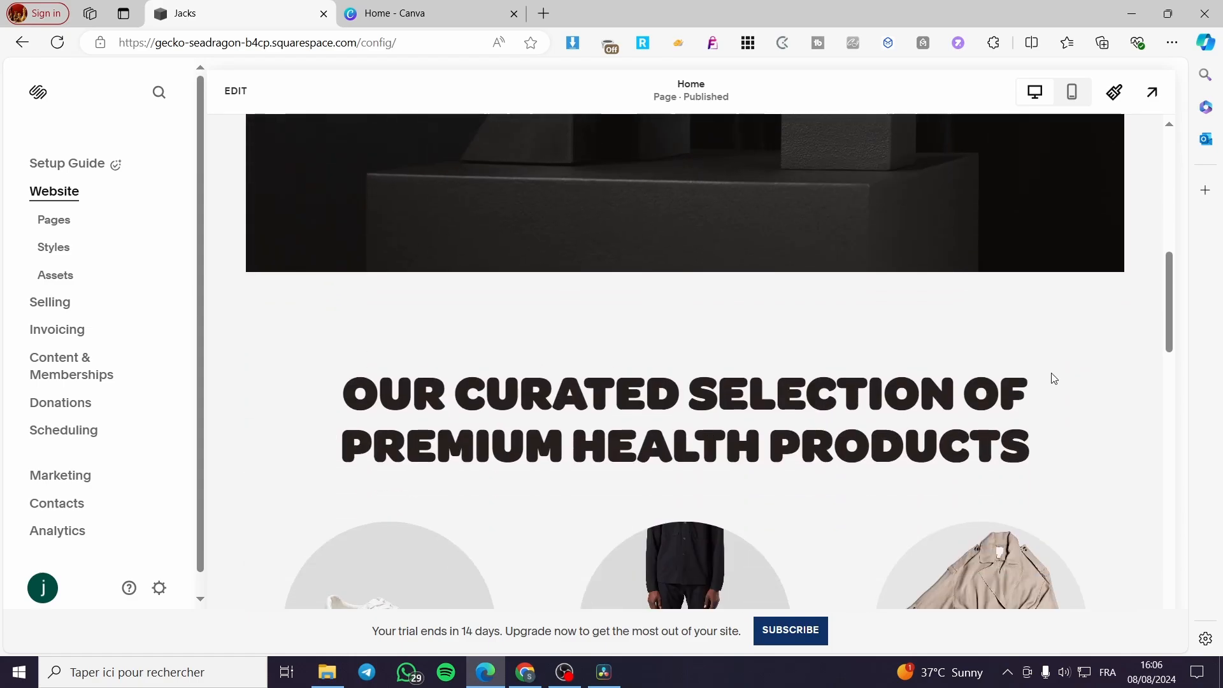
scroll(876, 340, "down", 1)
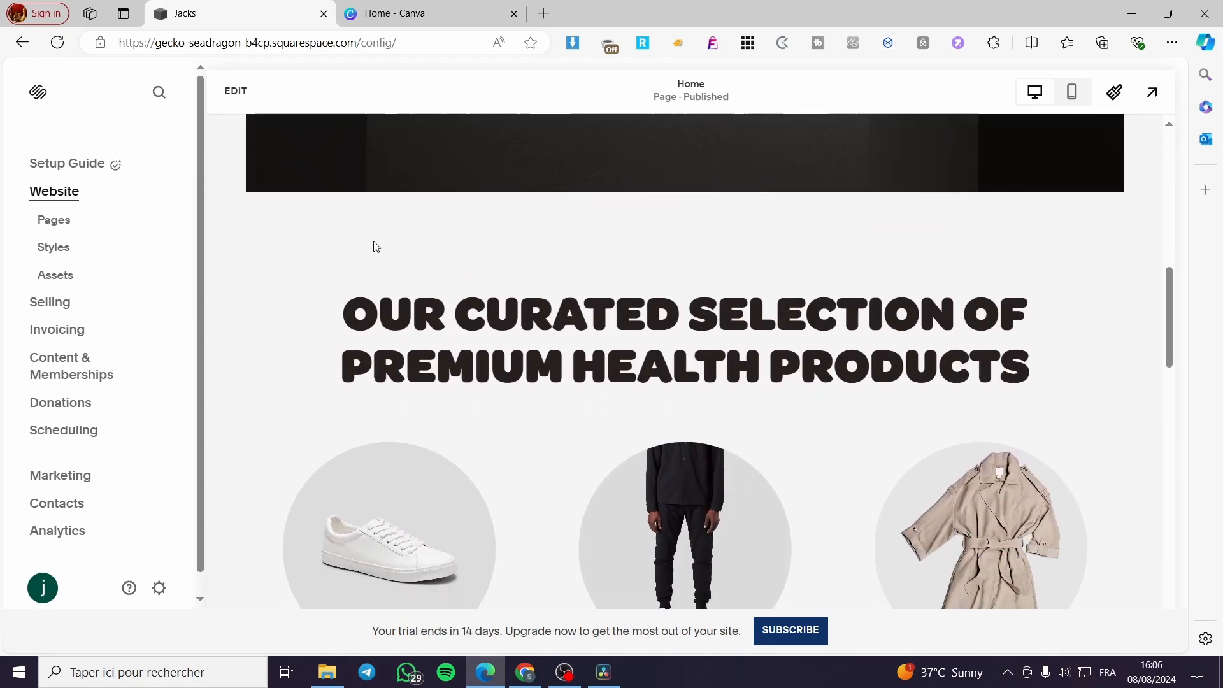
scroll(287, 331, "up", 6)
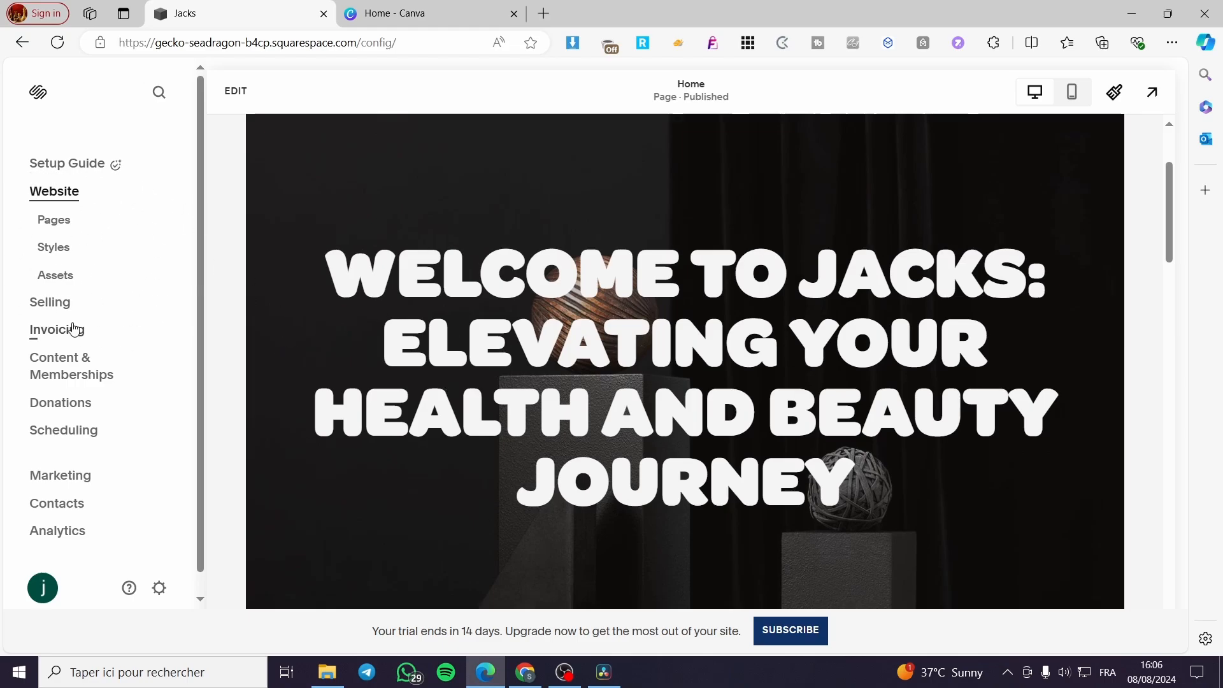
scroll(64, 286, "down", 1)
scroll(86, 356, "up", 1)
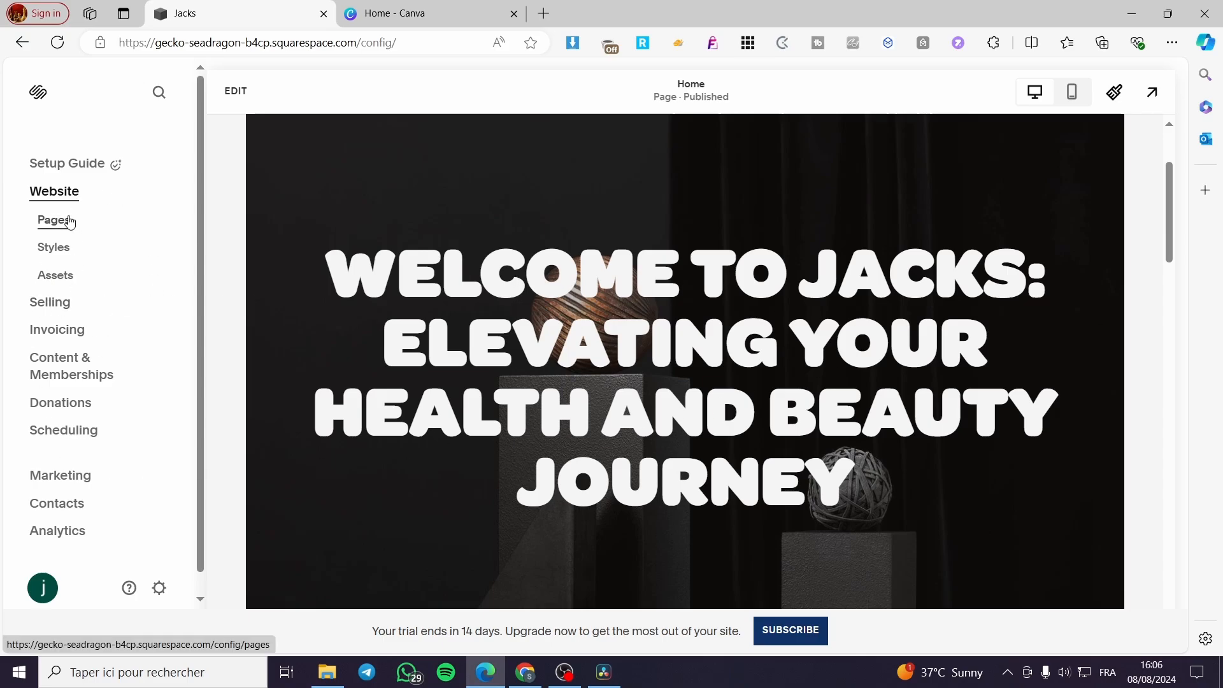
left_click(61, 258)
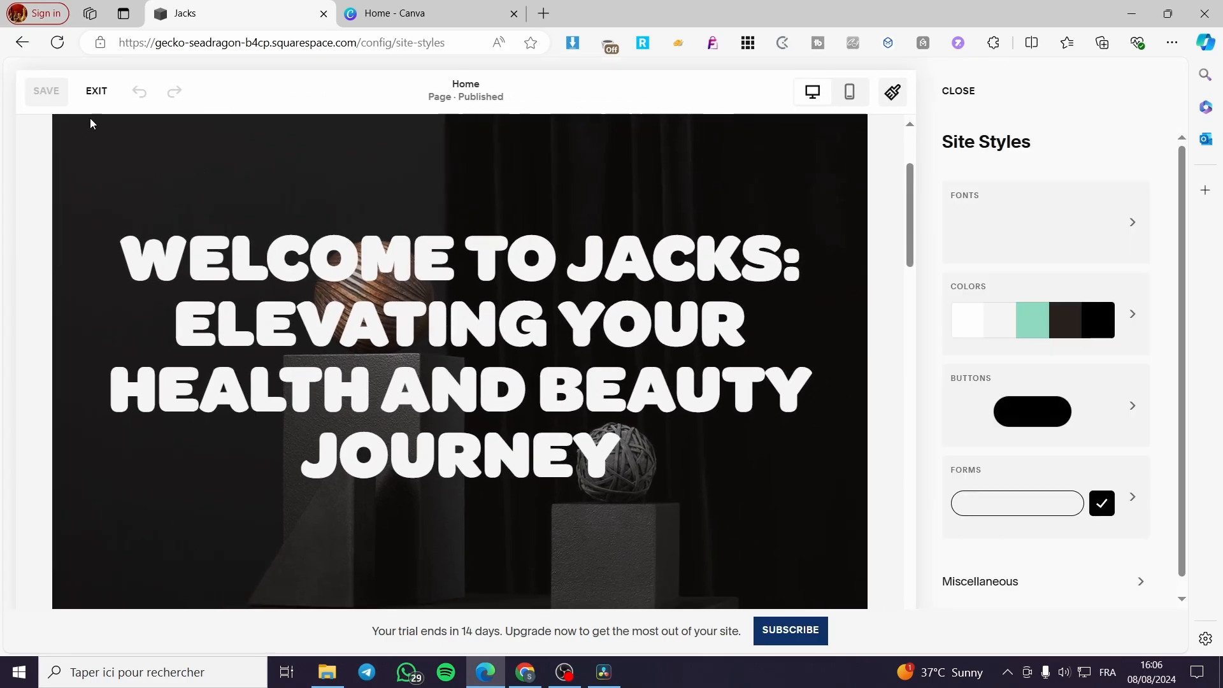
left_click(96, 91)
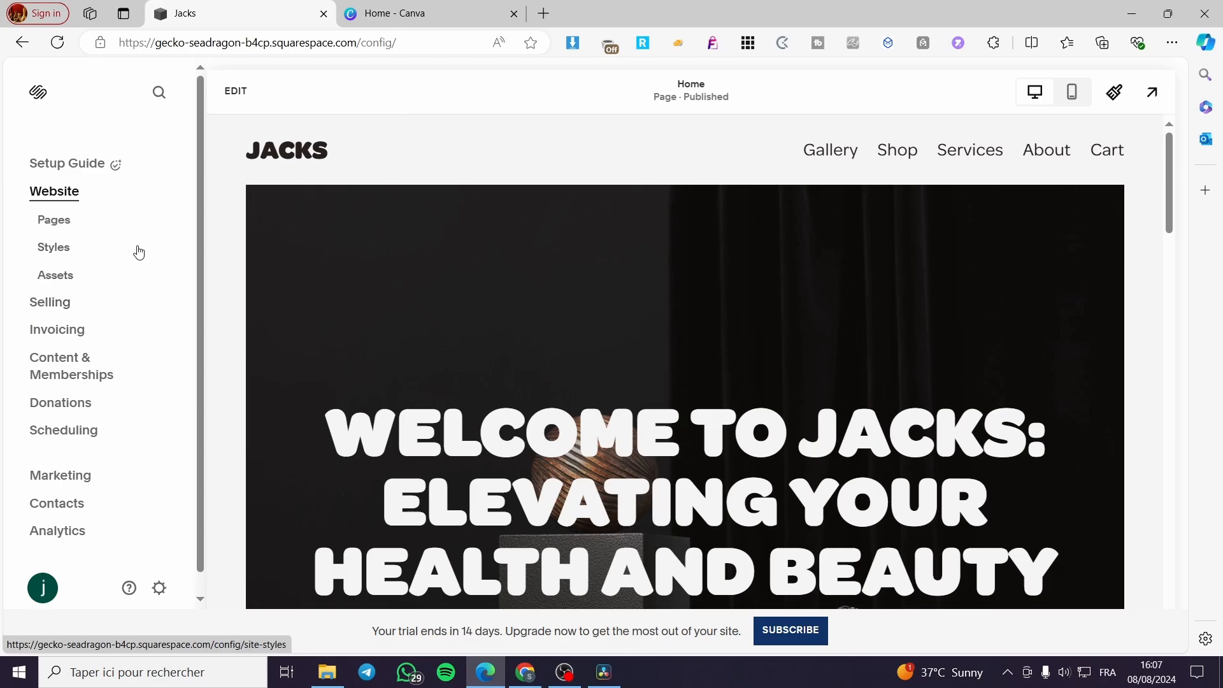
Step: Open the home page in edit mode, examine its sections from the welcome banner to the care packages, and exit
left_click(236, 90)
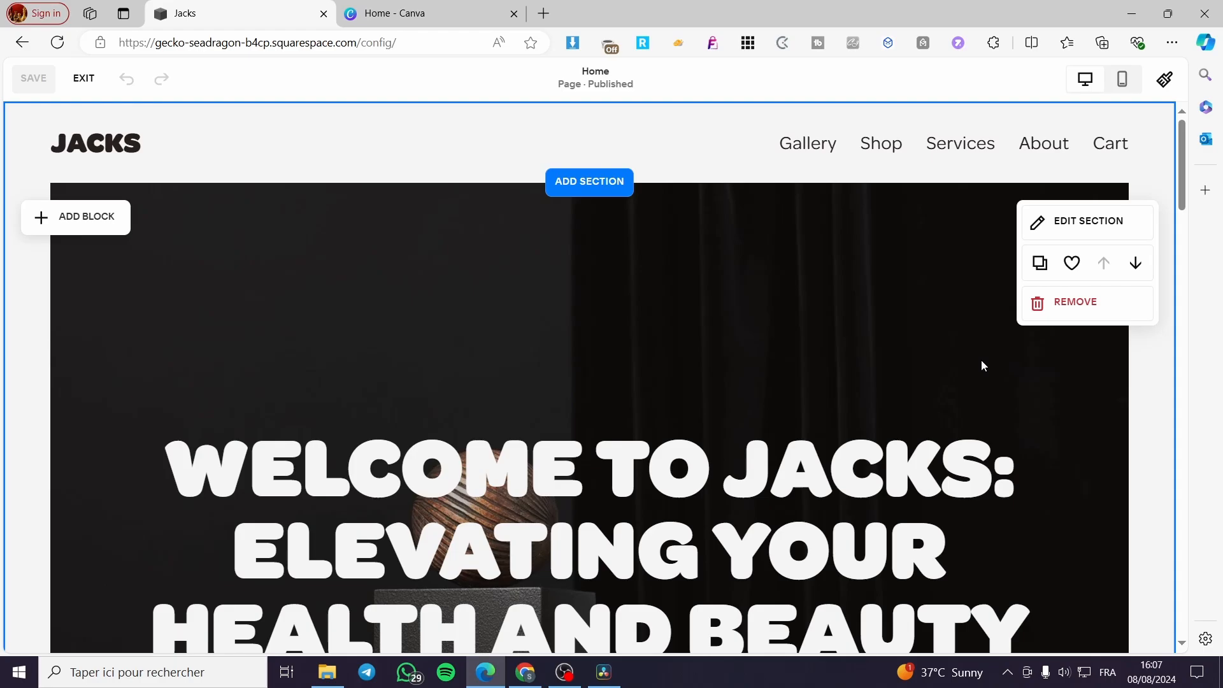
scroll(655, 240, "down", 1)
scroll(595, 196, "up", 1)
scroll(586, 189, "down", 3)
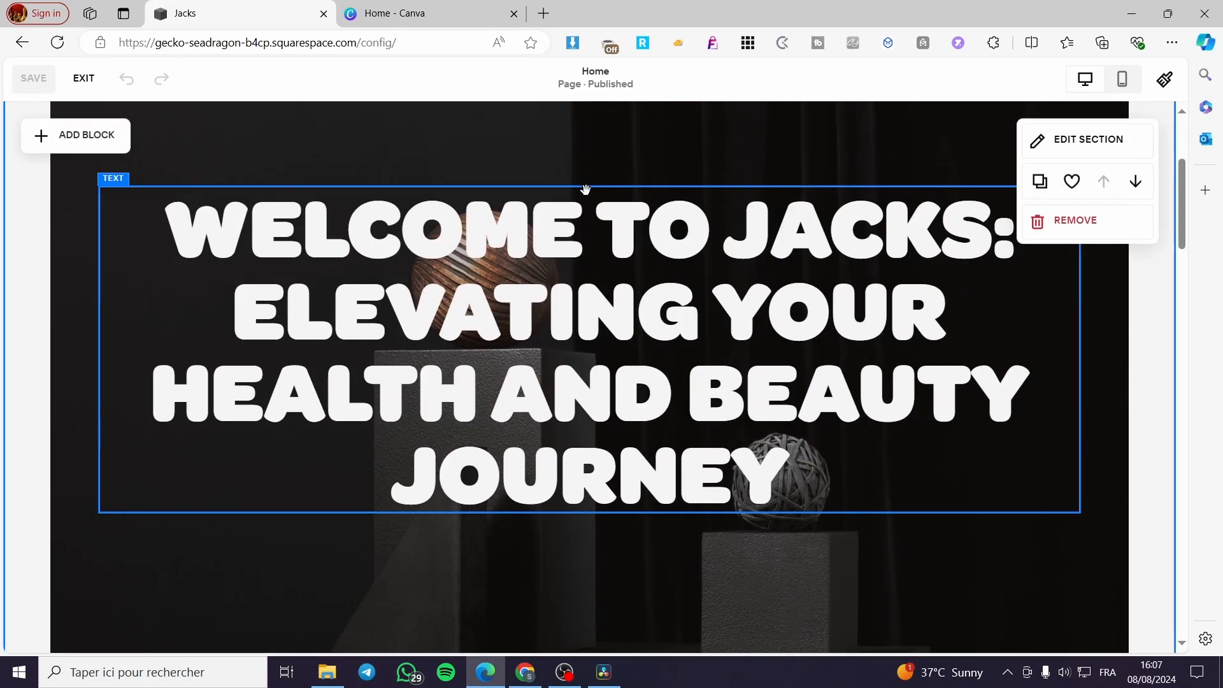
left_click(89, 142)
left_click(565, 266)
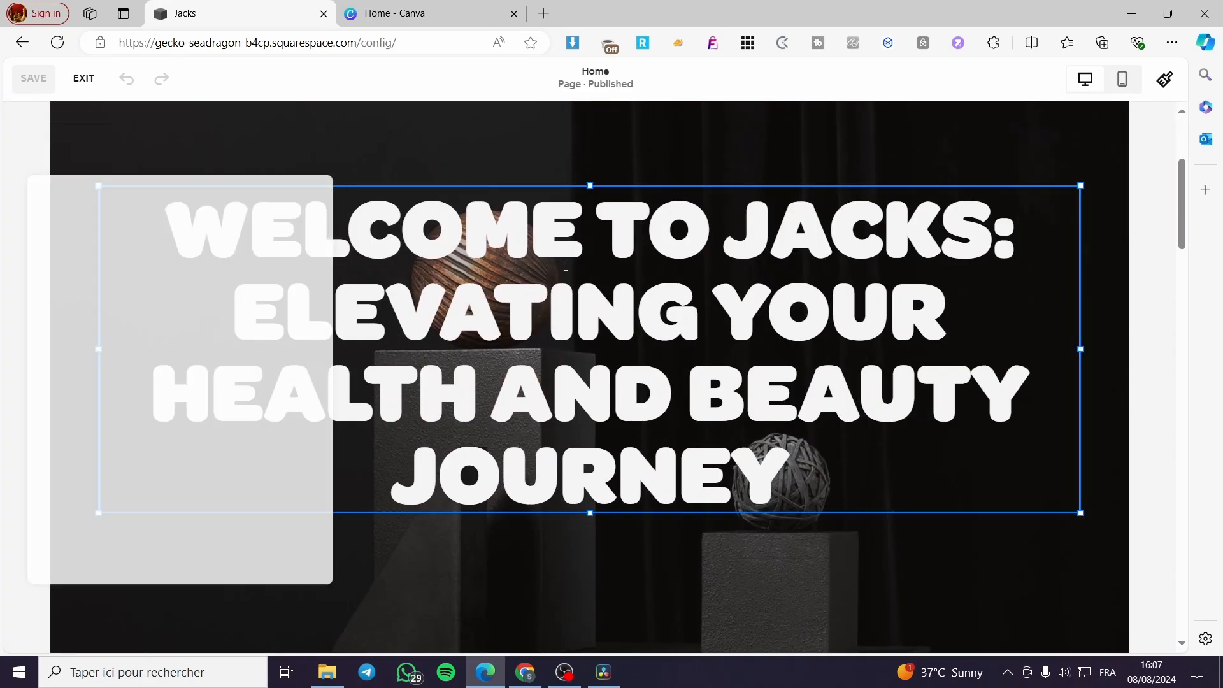
scroll(705, 351, "down", 10)
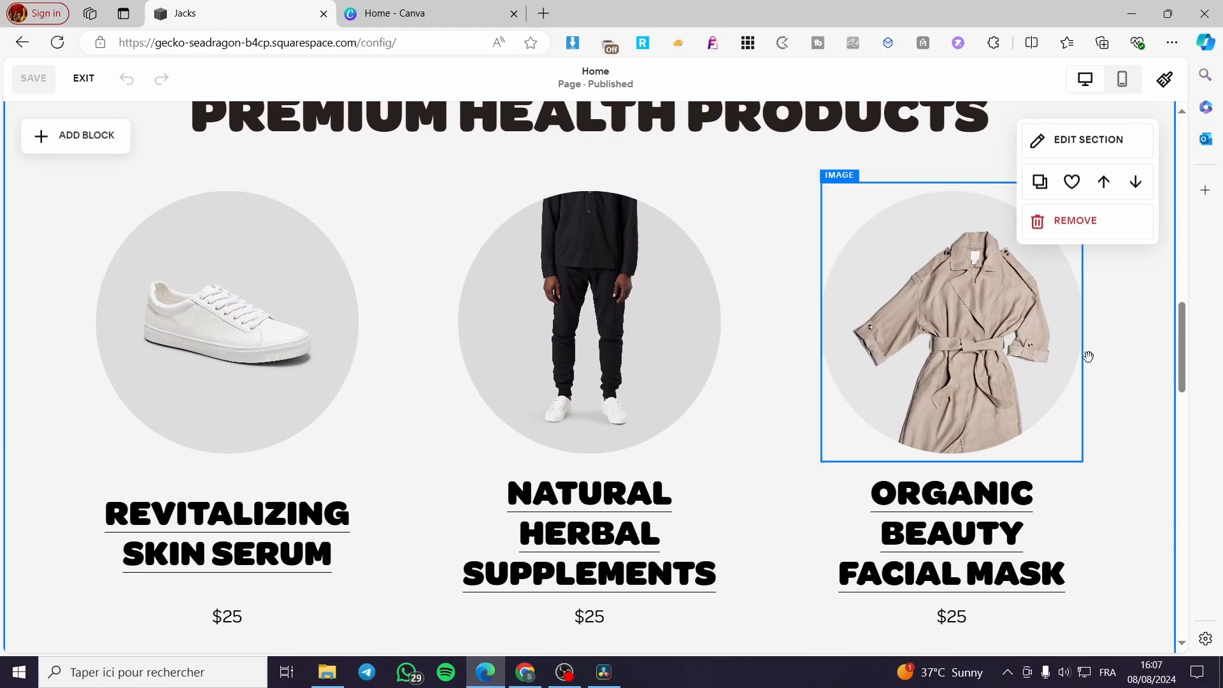
left_click_drag(1183, 336, 1184, 404)
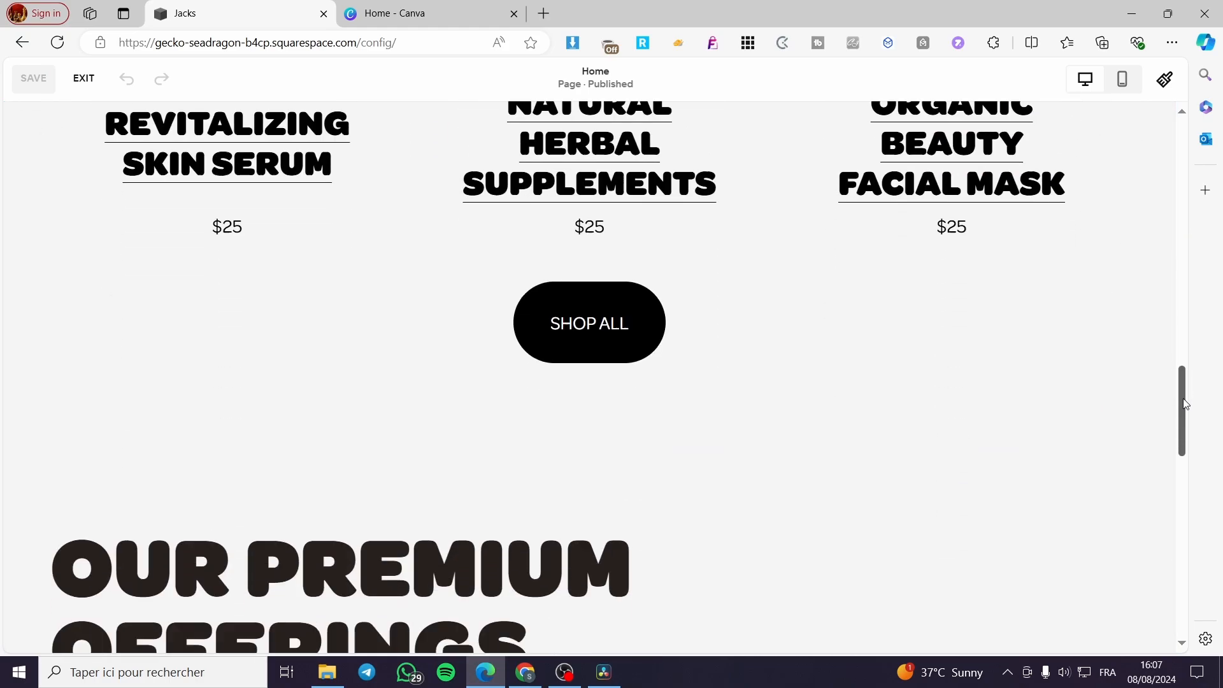
scroll(761, 357, "up", 2)
scroll(635, 338, "down", 8)
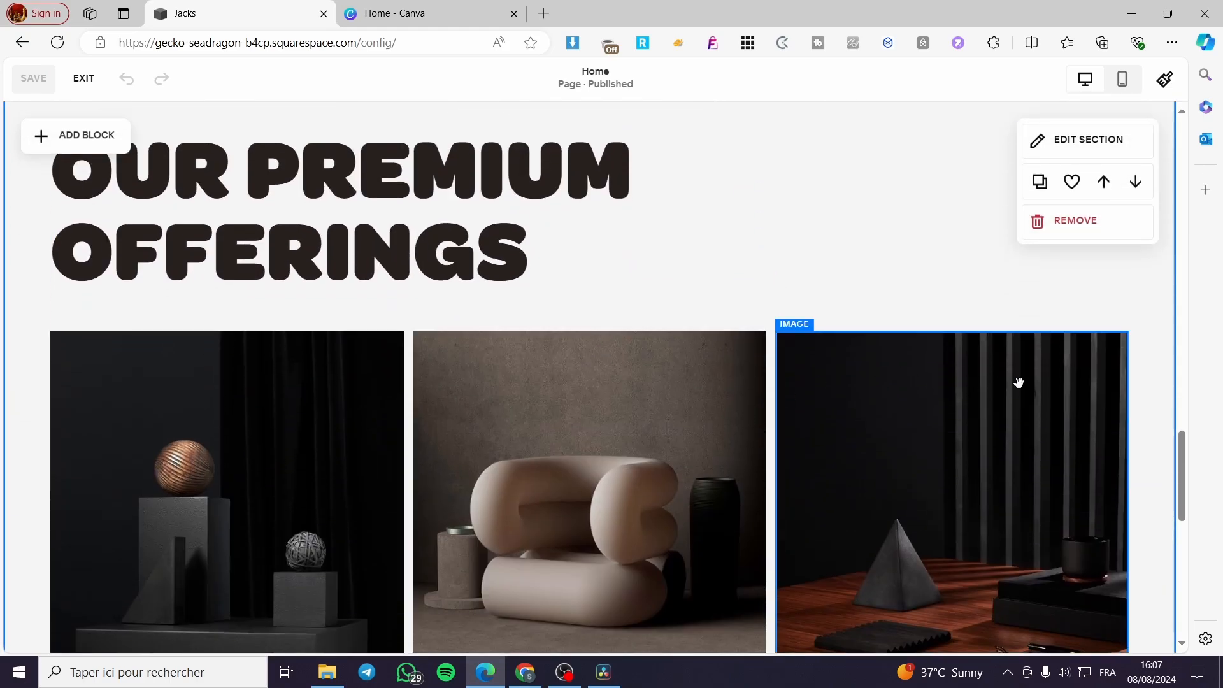
scroll(1025, 460, "down", 5)
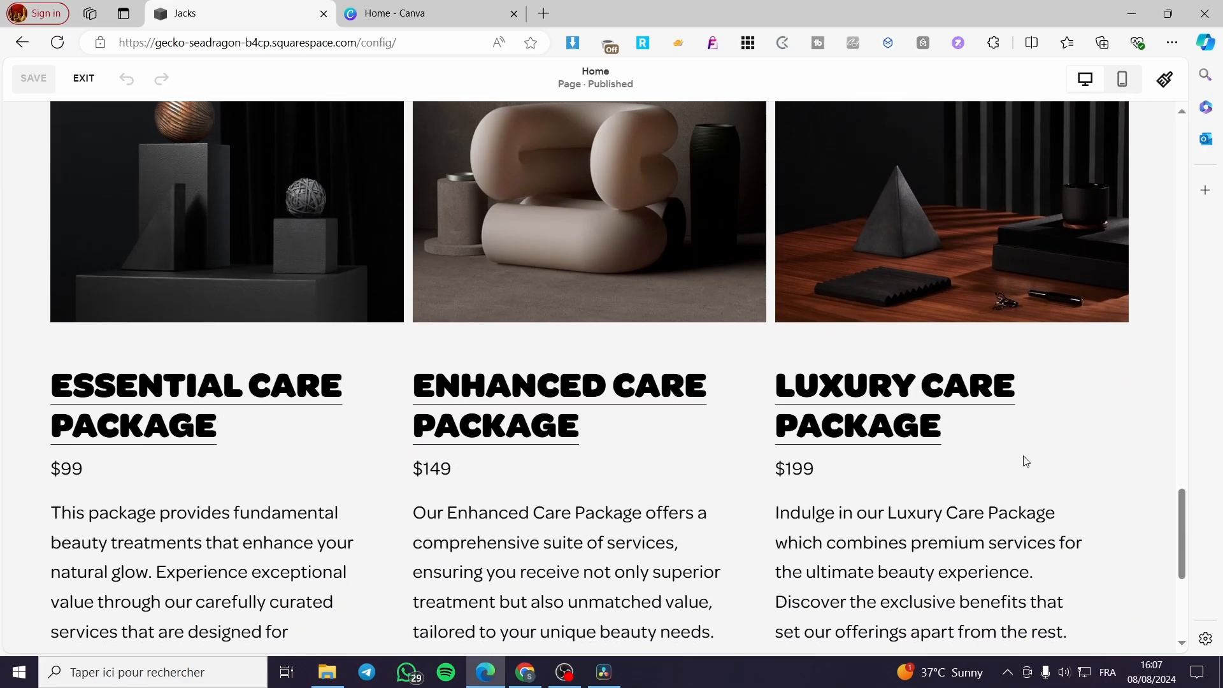
scroll(659, 415, "up", 15)
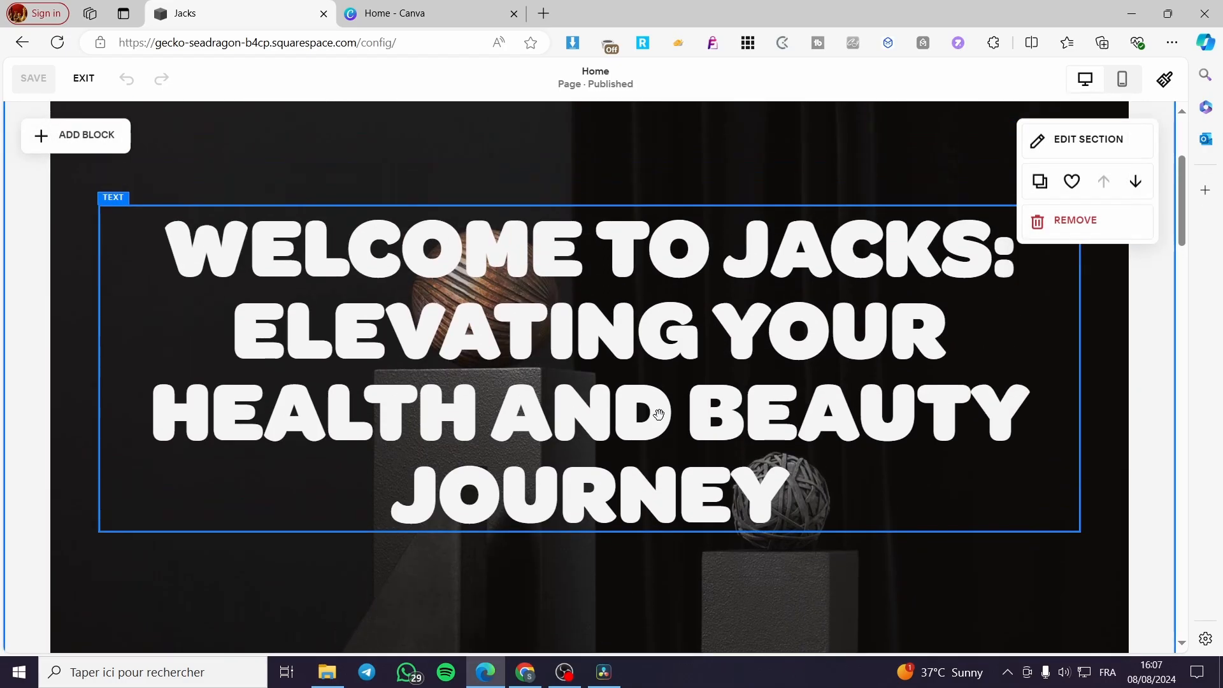
scroll(659, 416, "up", 3)
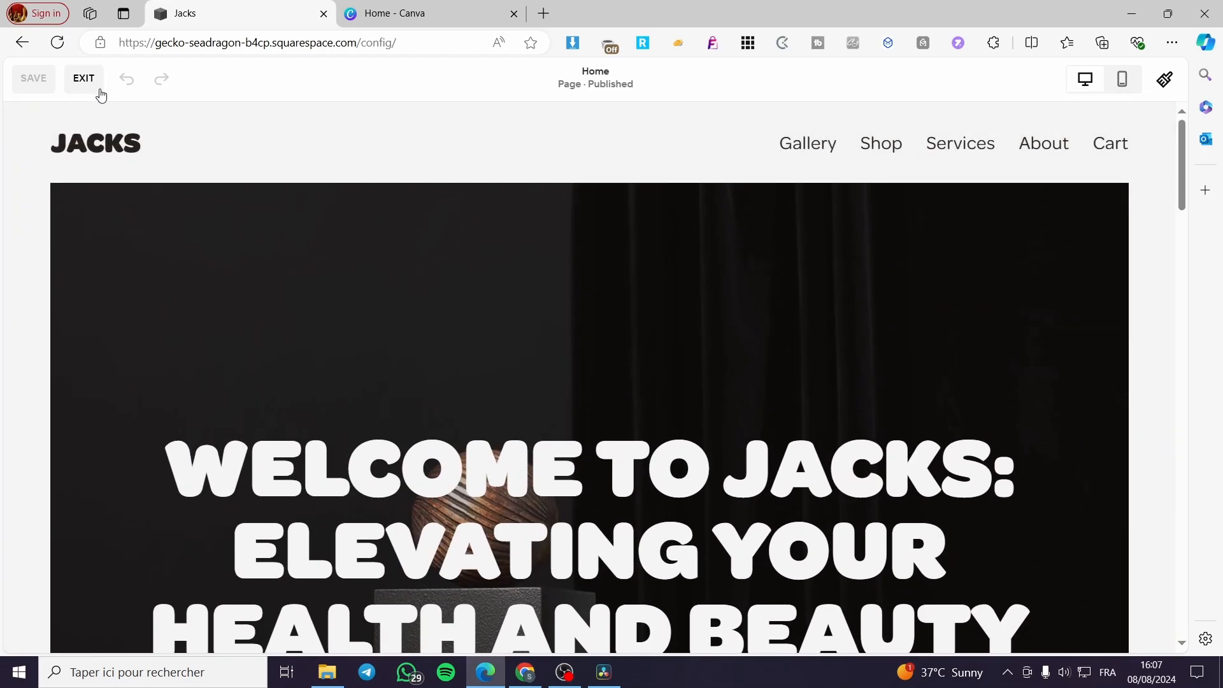
left_click(99, 91)
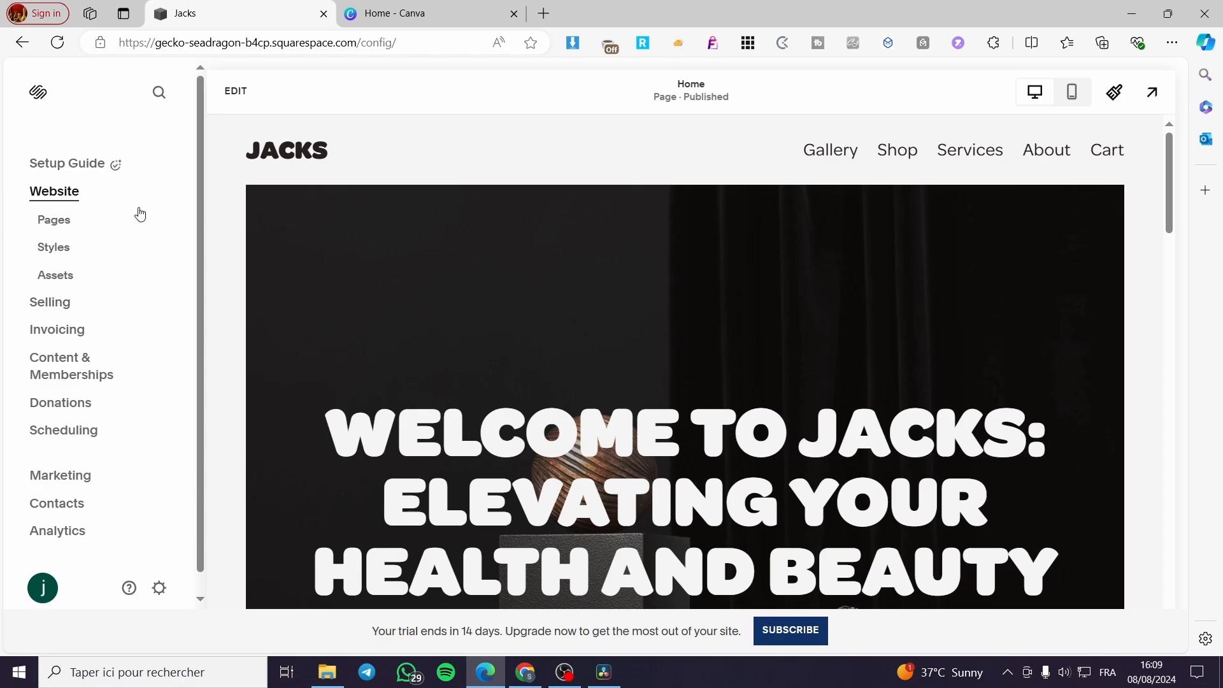
Step: Open the Promotional Pop-up settings from the site's marketing tools
scroll(92, 216, "down", 1)
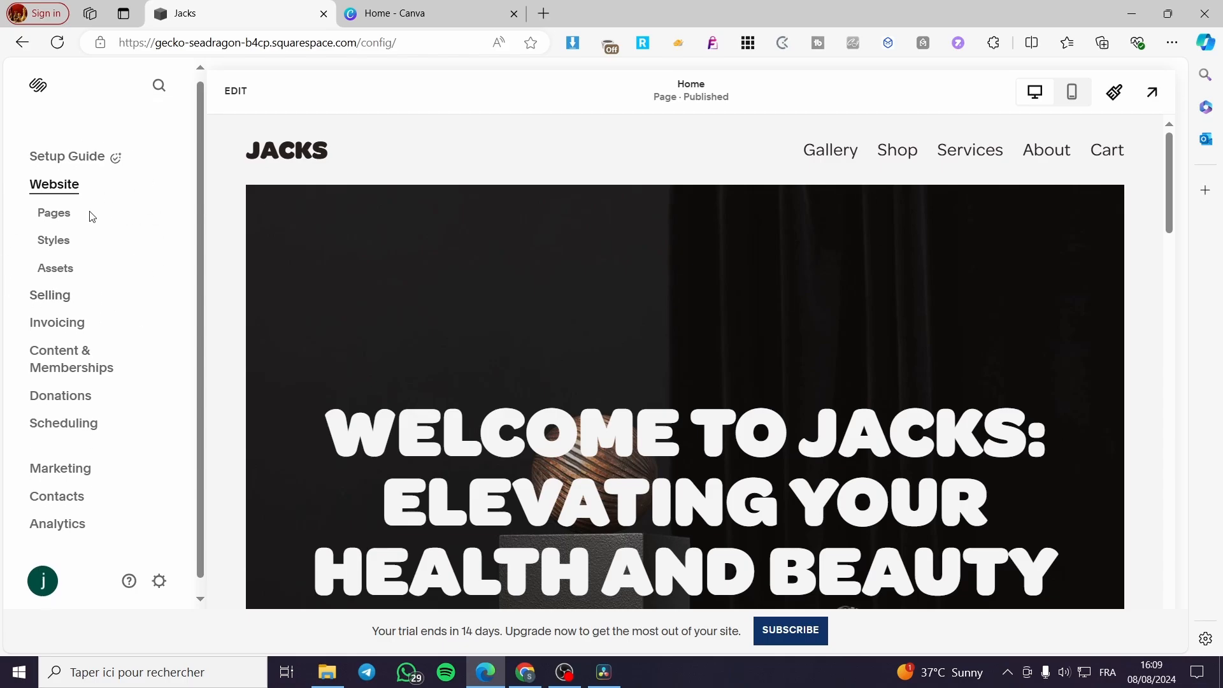
left_click(68, 464)
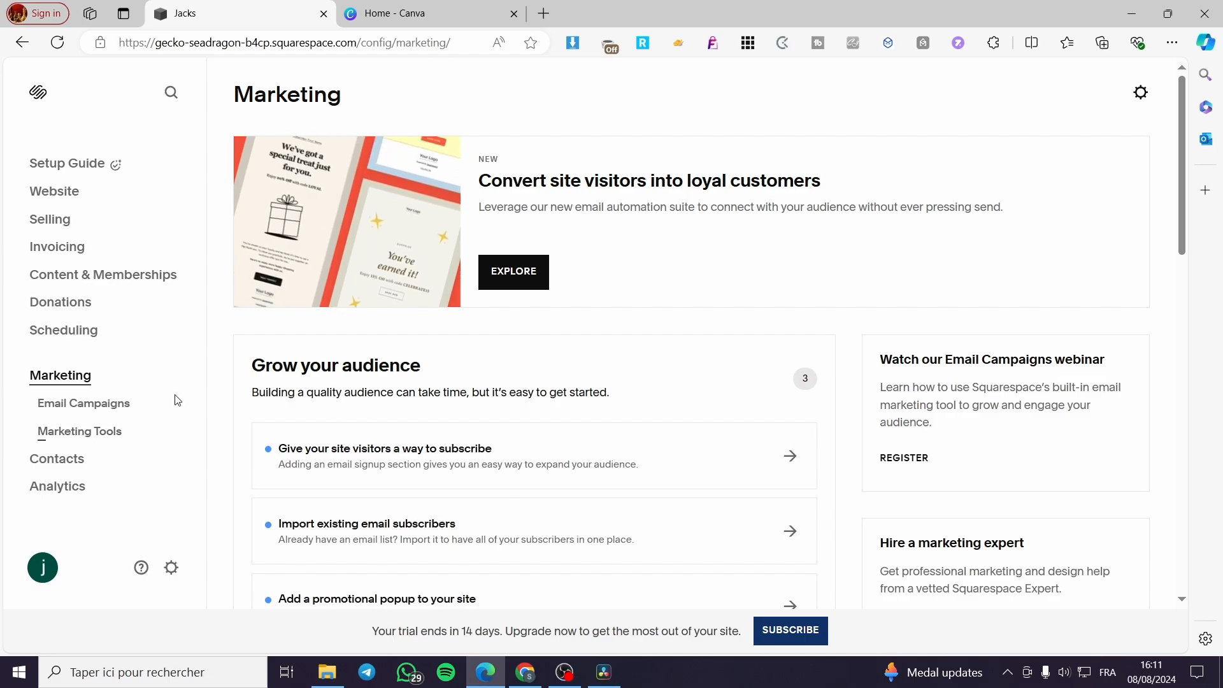
left_click(75, 438)
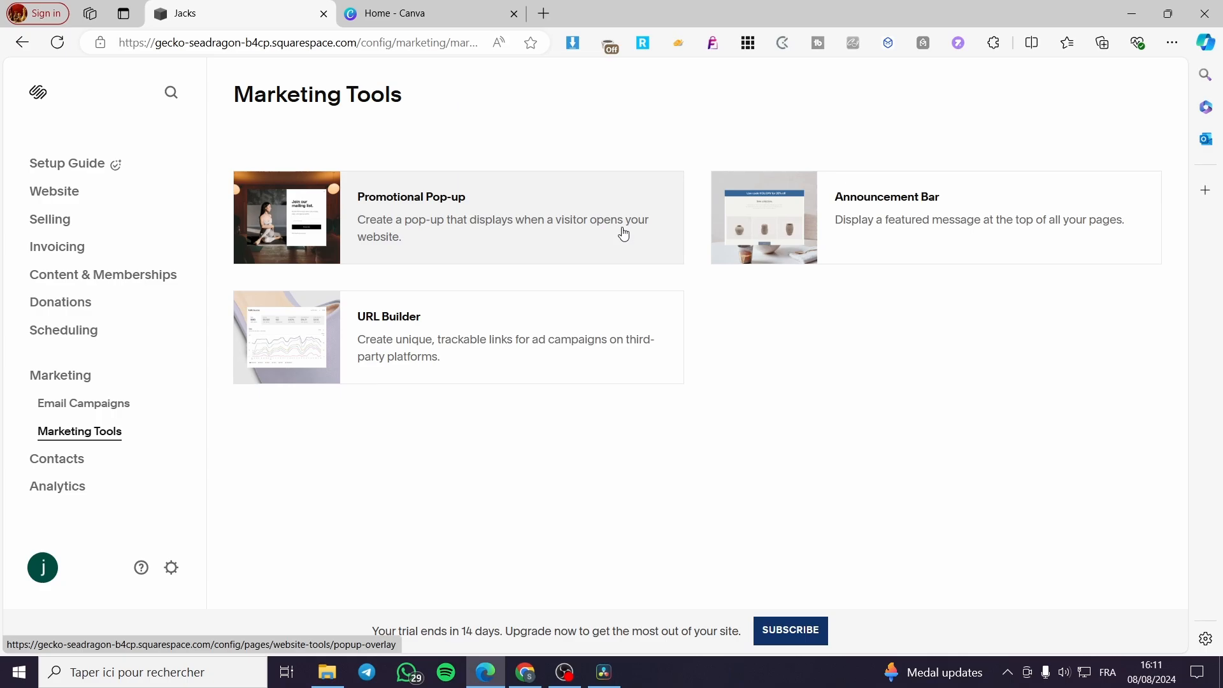
left_click(472, 232)
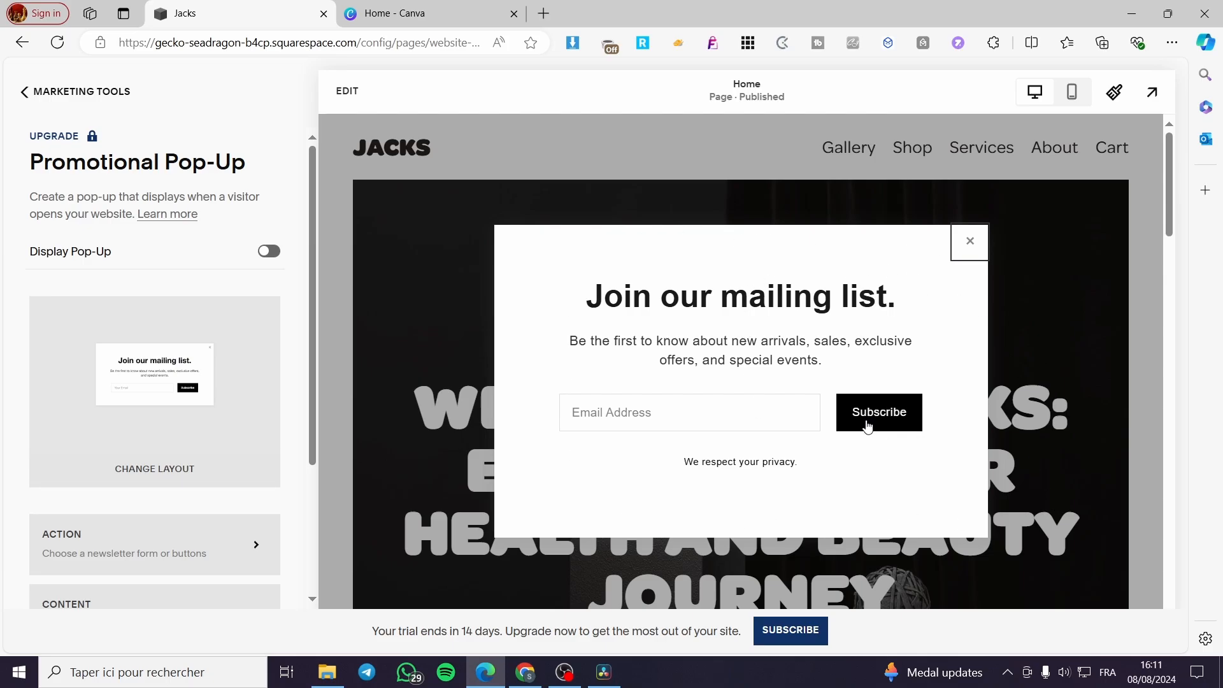
scroll(826, 396, "down", 4)
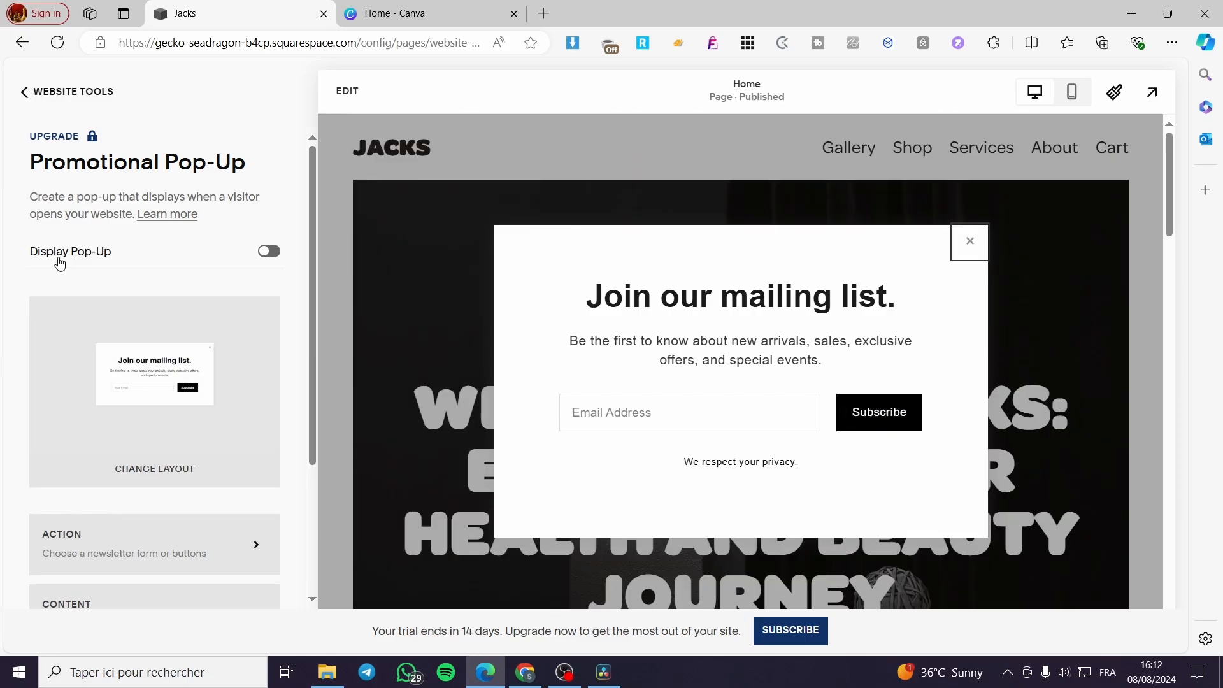
Step: Turn on the pop-up display and open the layout choices, leaving the page without saving
left_click(269, 253)
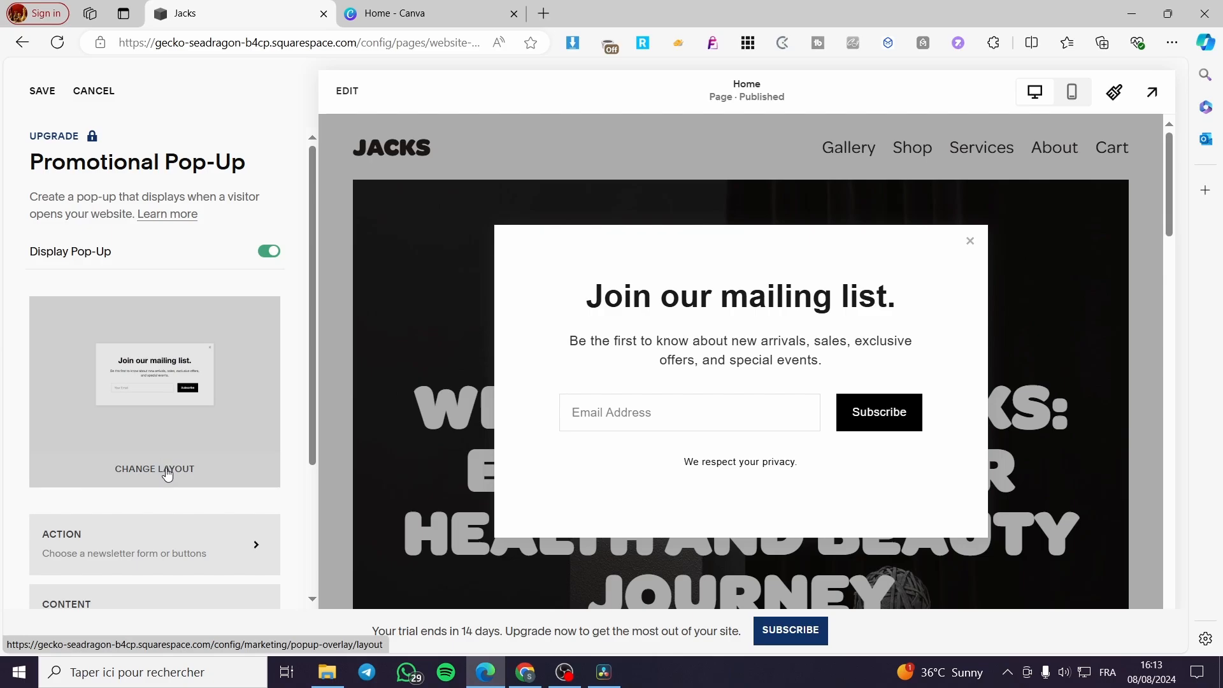
left_click(144, 472)
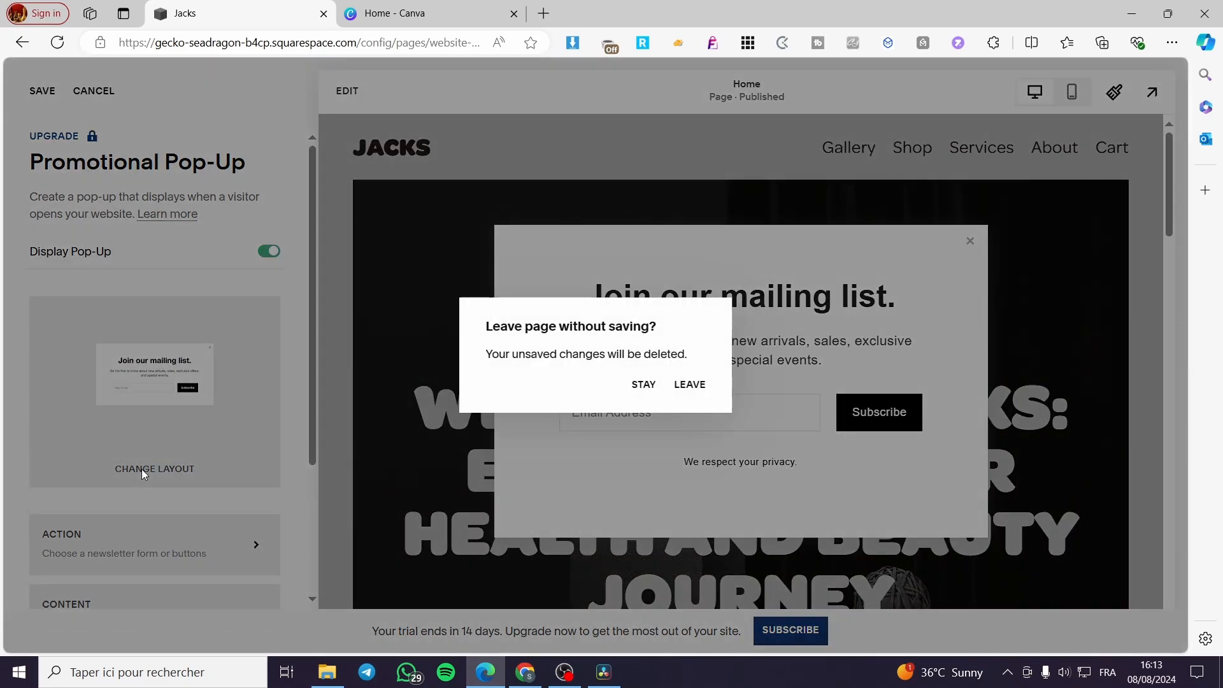
left_click(639, 386)
left_click(132, 384)
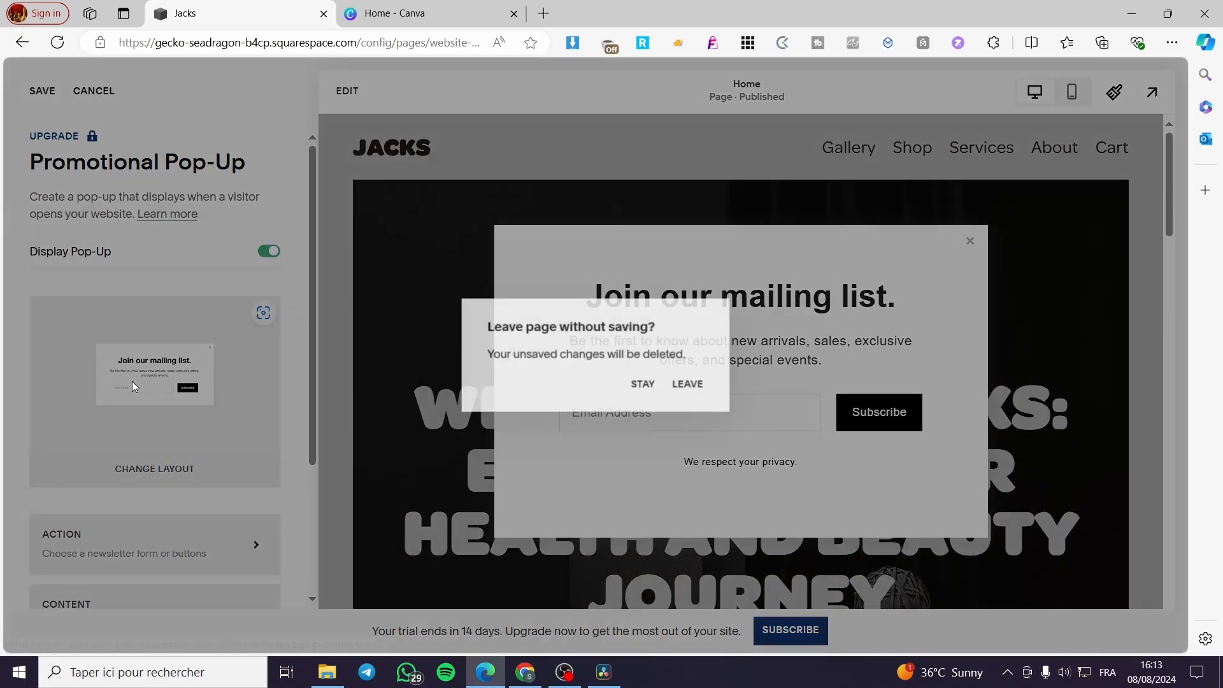
left_click(689, 385)
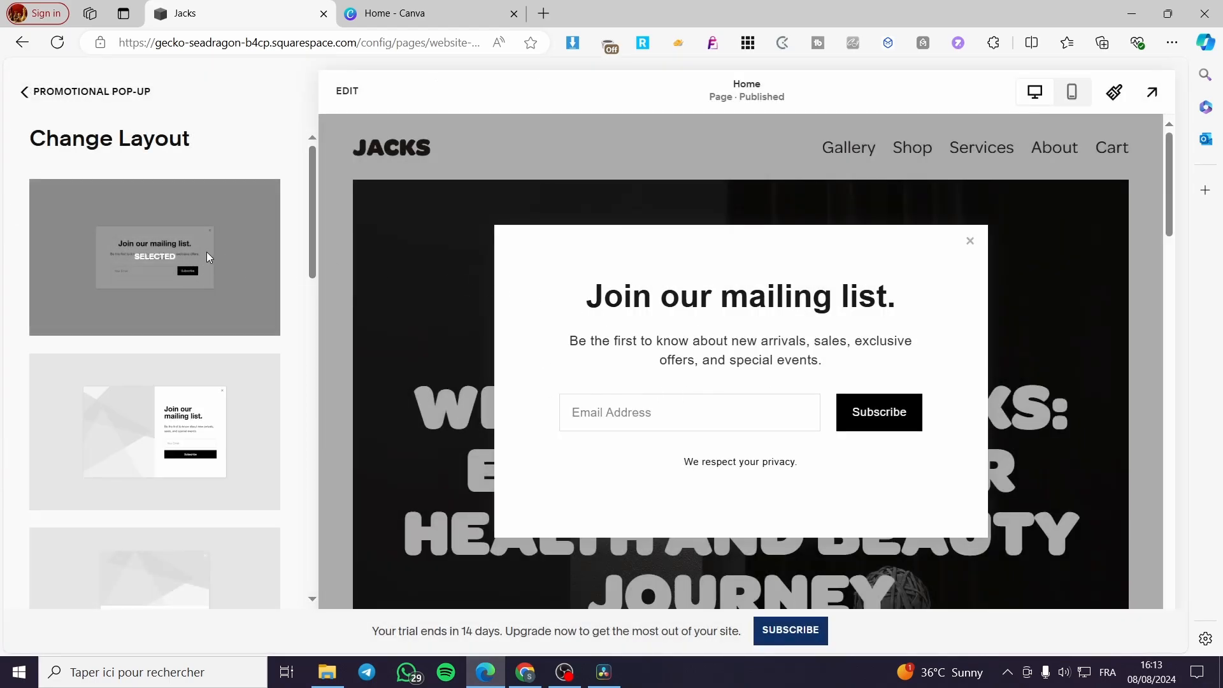
Step: Try the pop-up layouts with a side image and a top image, and select the Spring Sale layout
left_click(159, 433)
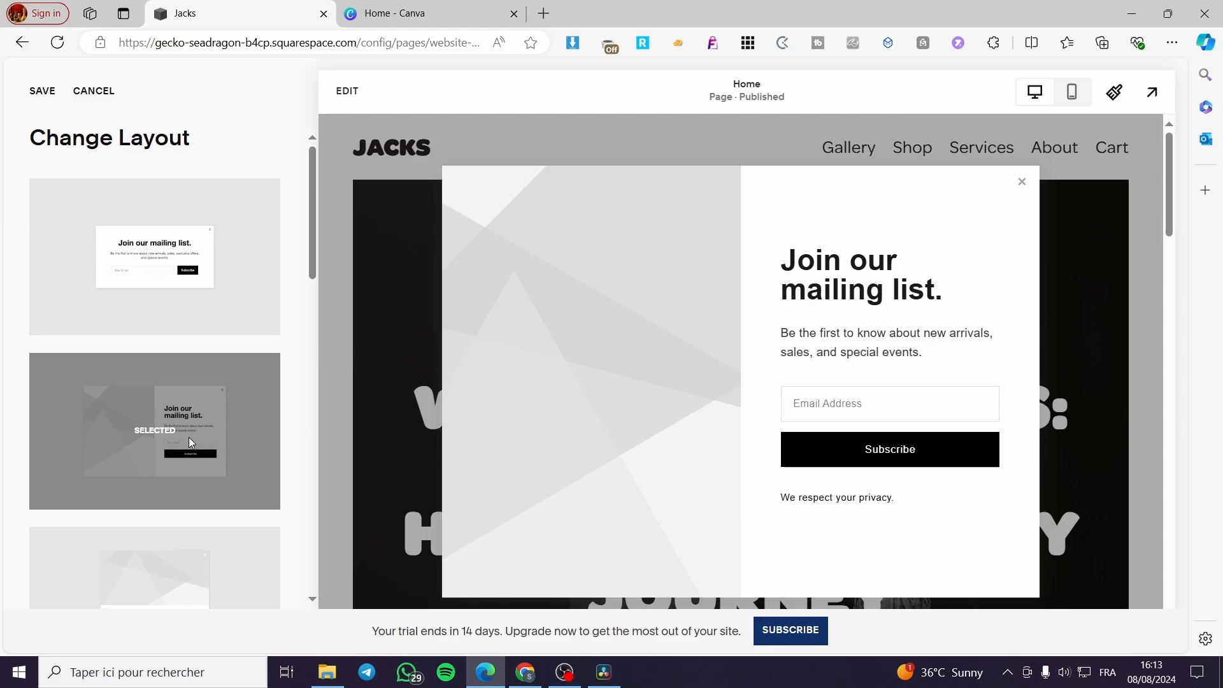
scroll(188, 443, "down", 3)
left_click(172, 392)
scroll(172, 393, "down", 2)
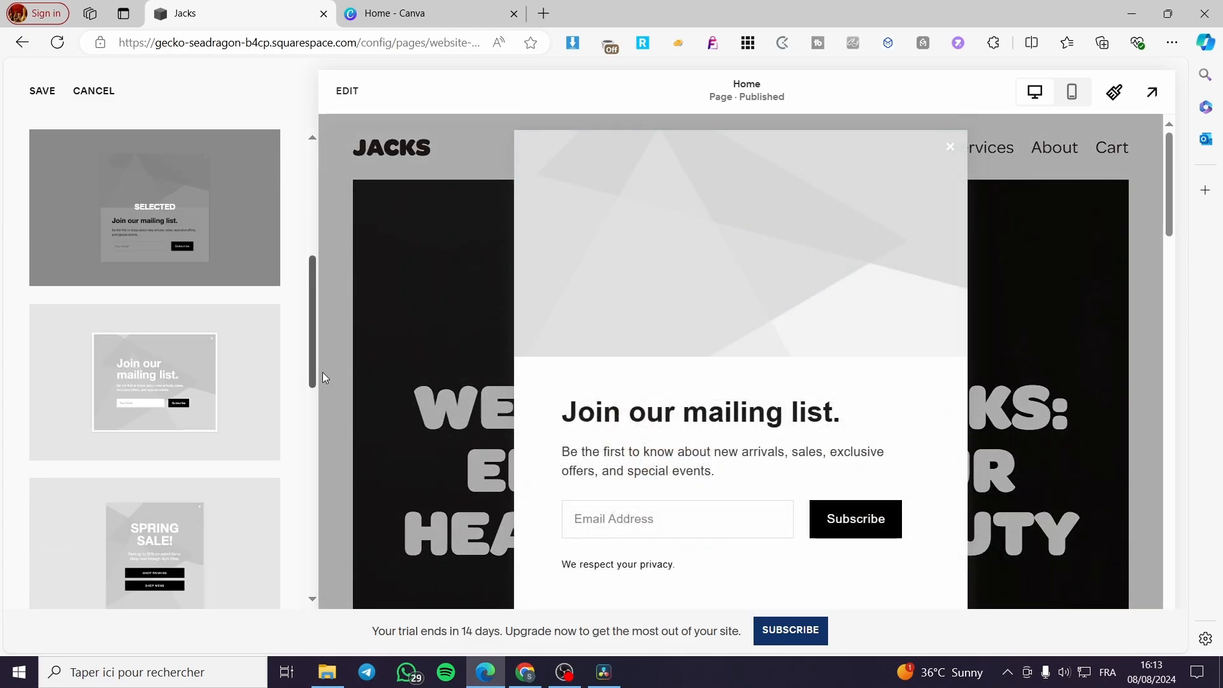
mouse_move(210, 431)
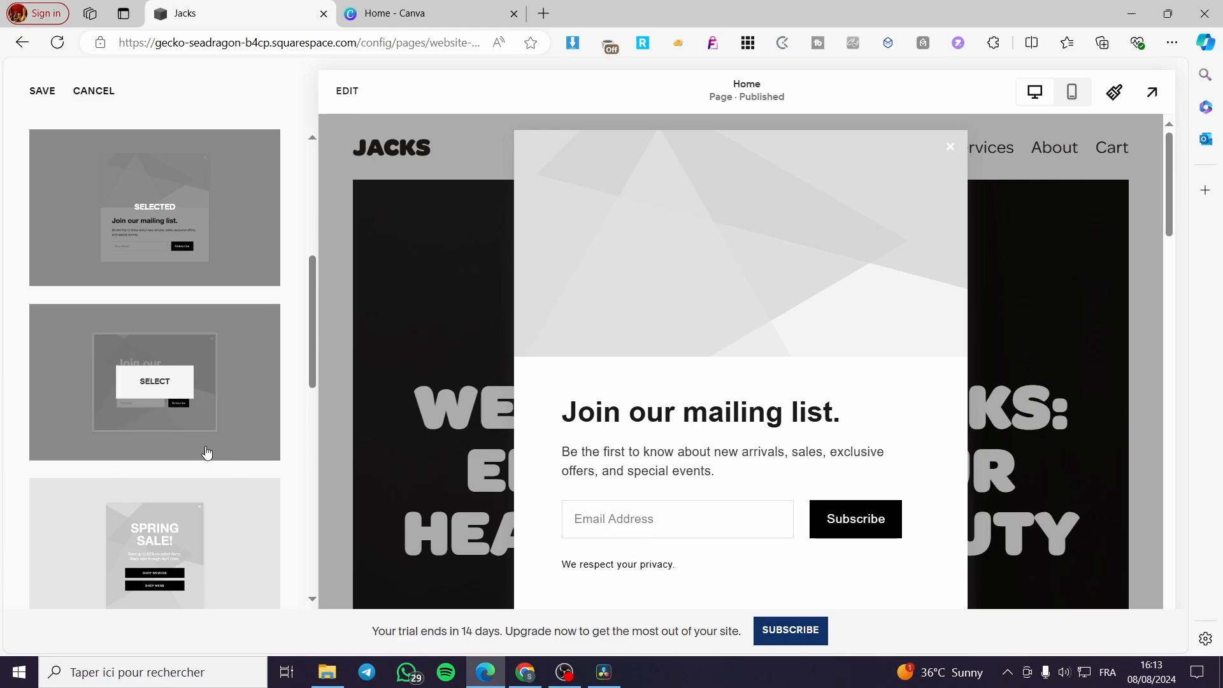
scroll(203, 433, "down", 2)
left_click(142, 396)
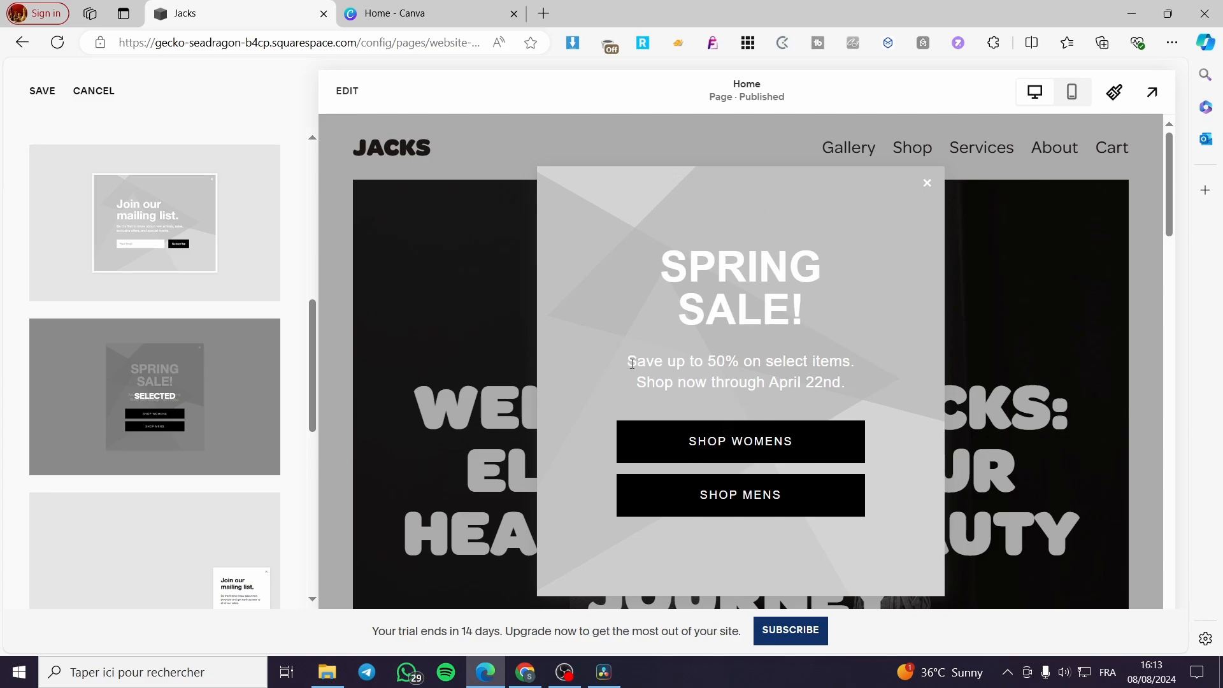
Step: Save the Spring Sale layout for the pop-up and return to the Promotional Pop-Up settings
left_click_drag(629, 362, 859, 395)
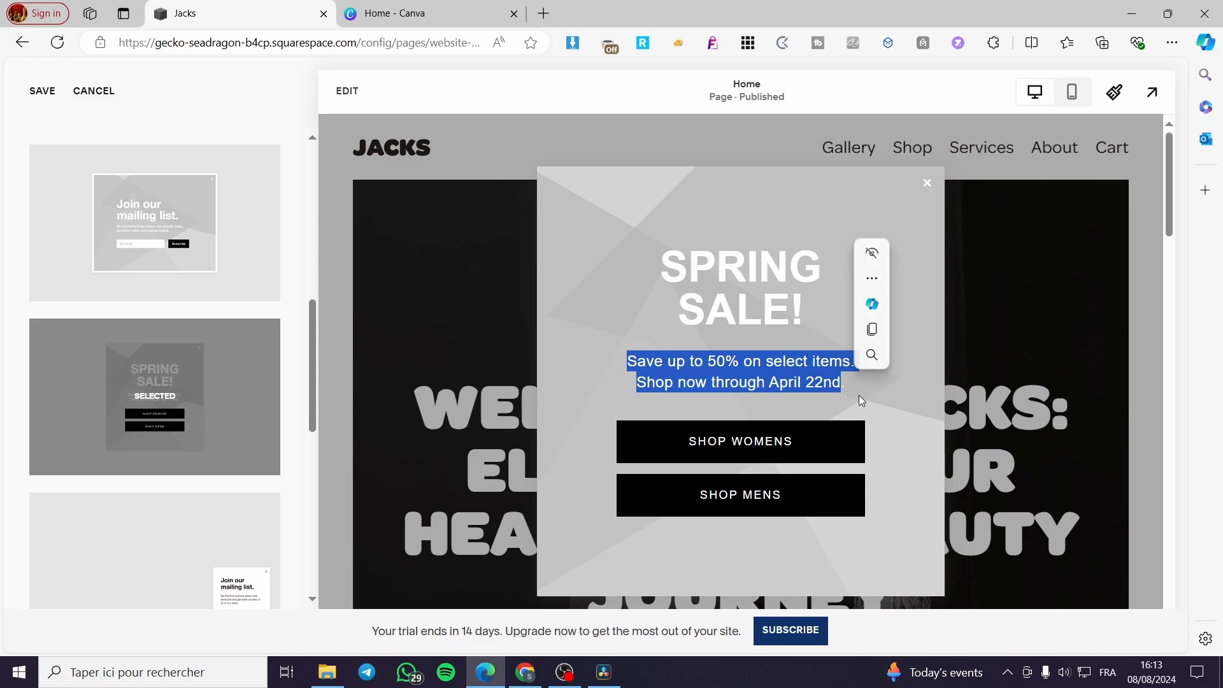
left_click(861, 394)
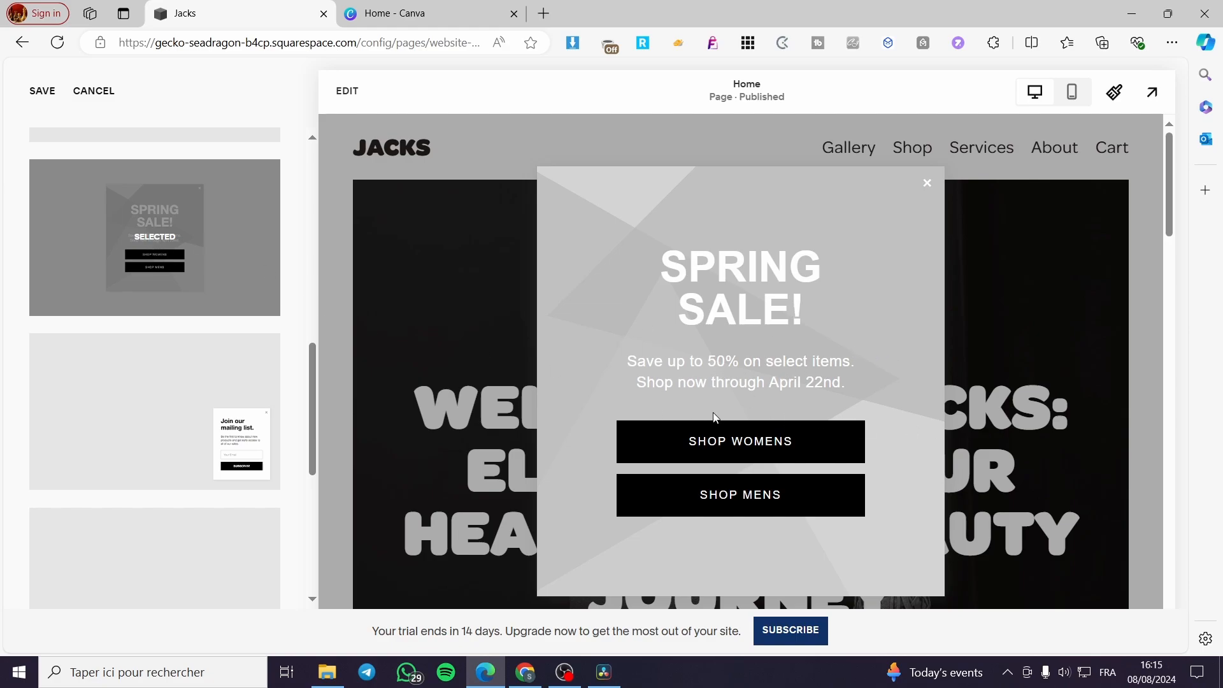
left_click(45, 93)
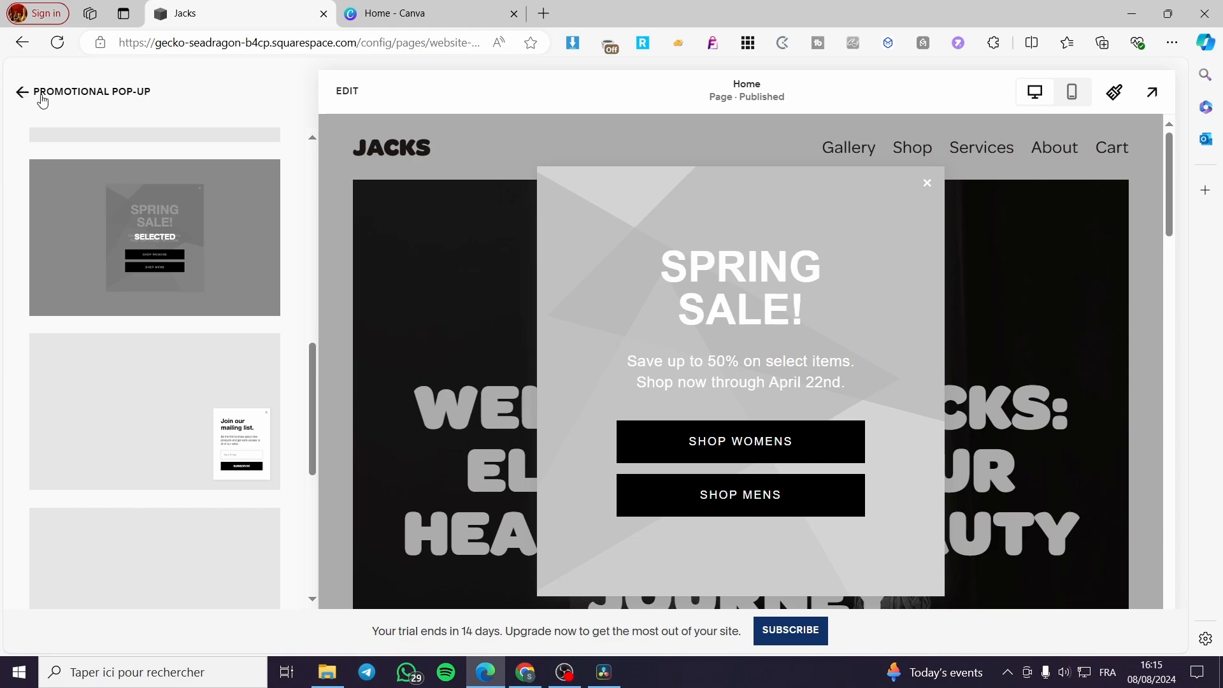
left_click(37, 94)
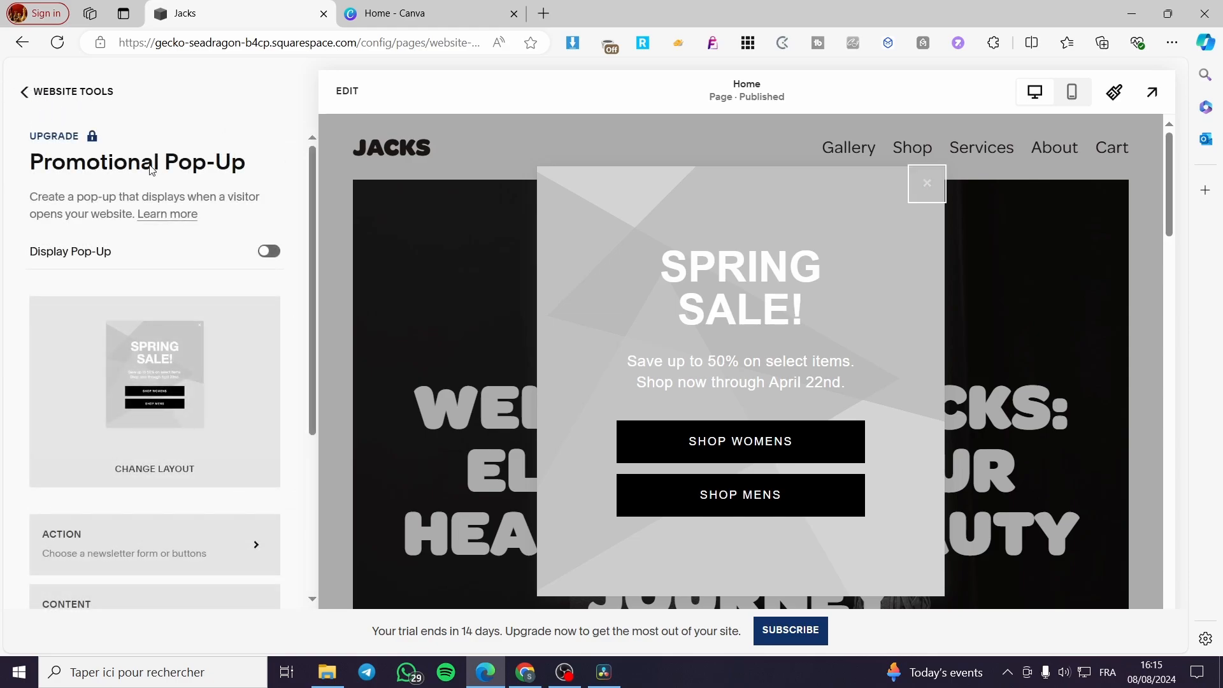
Step: Open the pop-up's Action settings, where a newsletter form or buttons are chosen
scroll(216, 398, "down", 3)
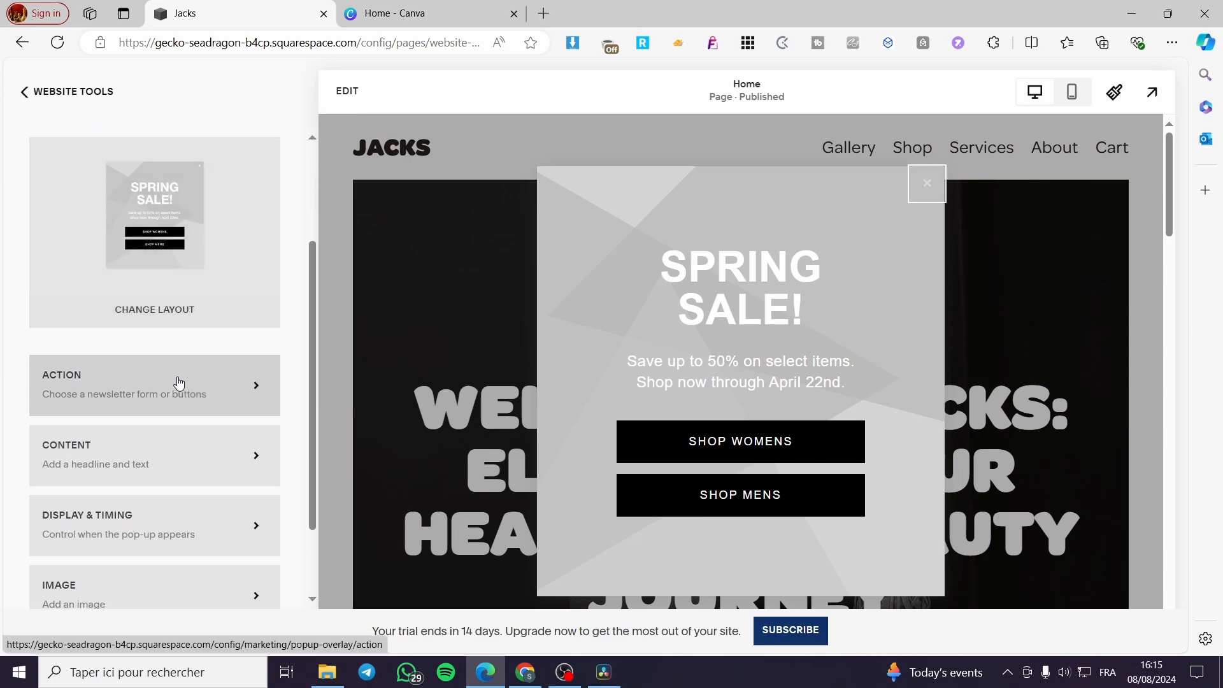
scroll(166, 398, "down", 2)
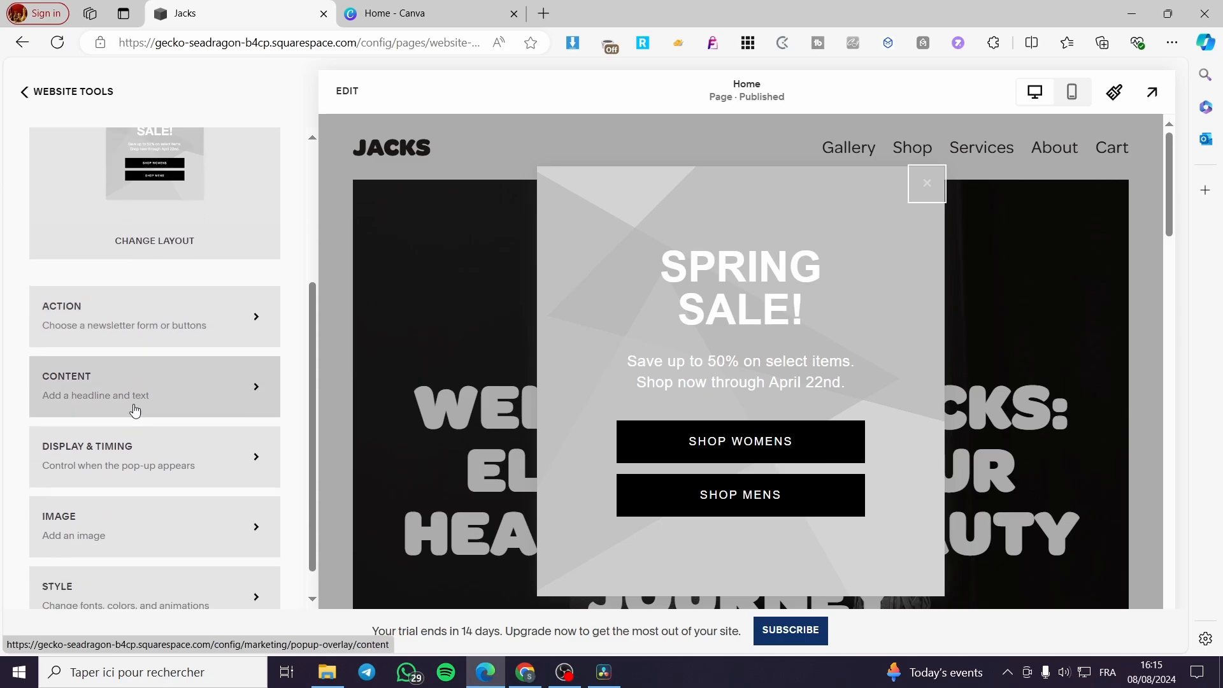
scroll(185, 449, "down", 1)
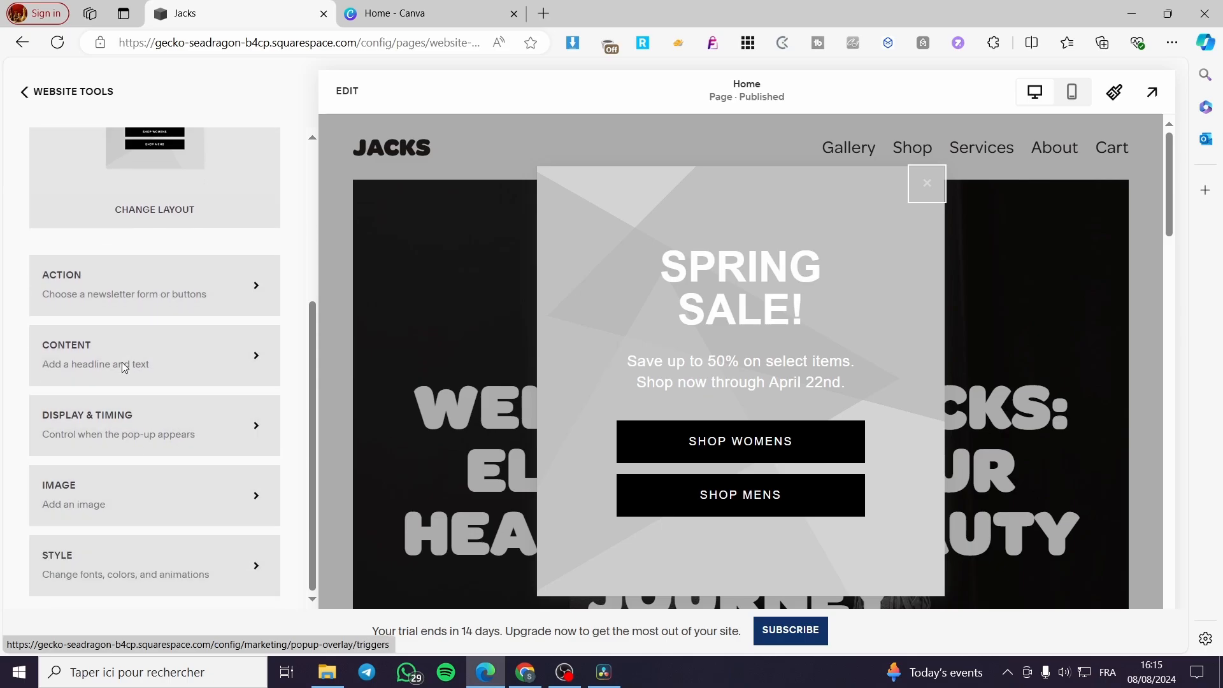
left_click(130, 277)
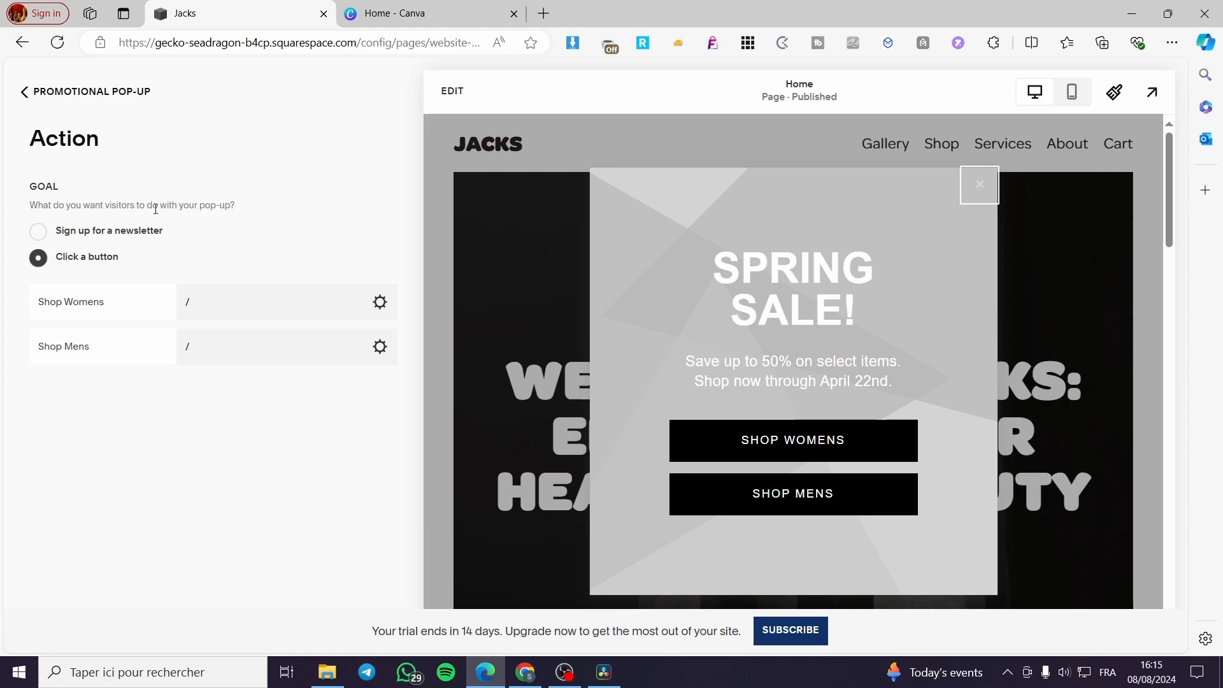
Step: Try the newsletter sign-up goal and review its storage, verification and post-submit options
left_click(64, 238)
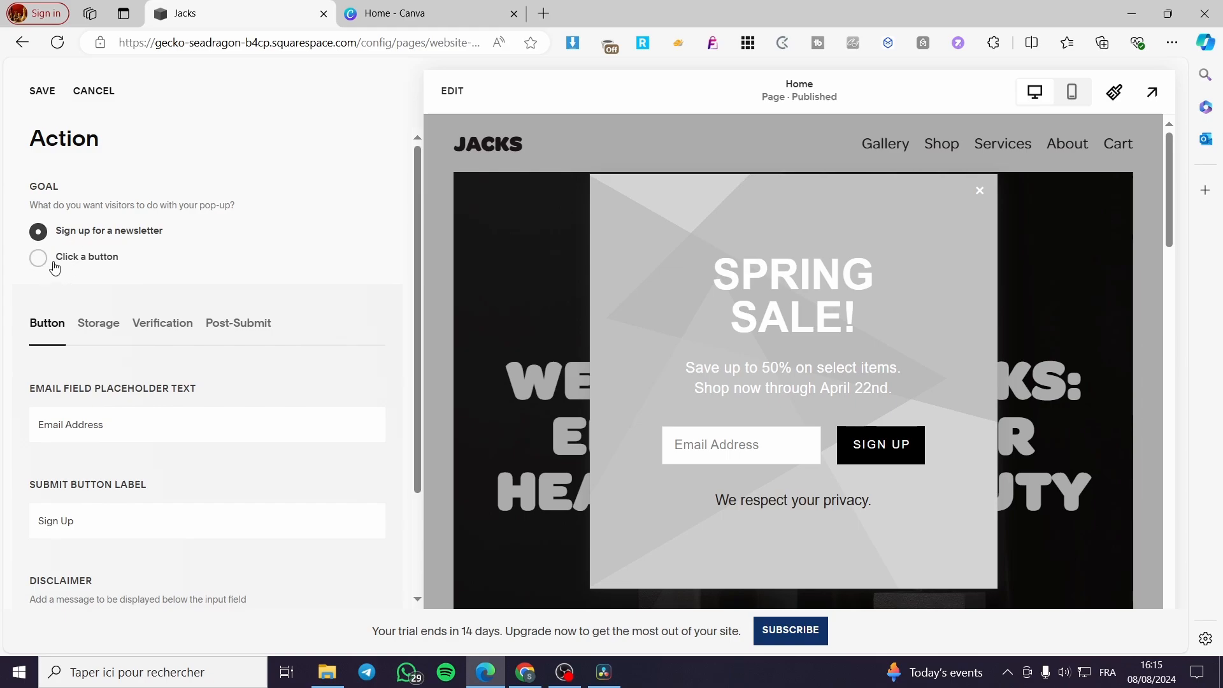
left_click(99, 323)
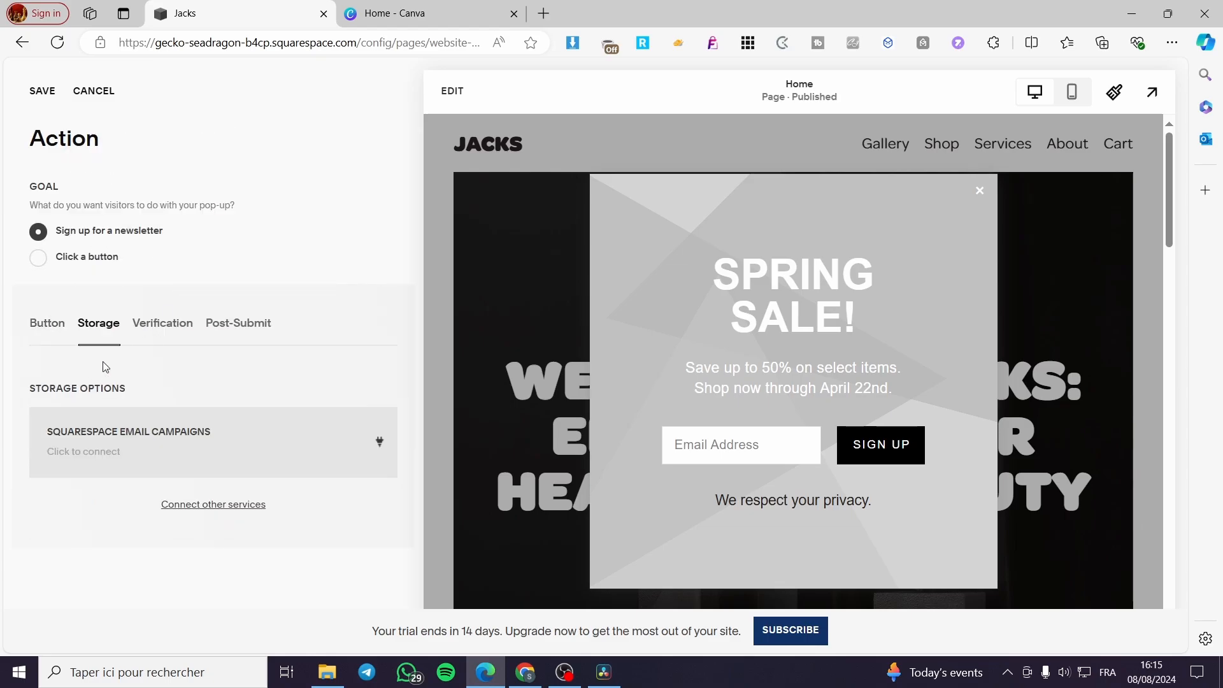
left_click(163, 324)
scroll(175, 375, "down", 2)
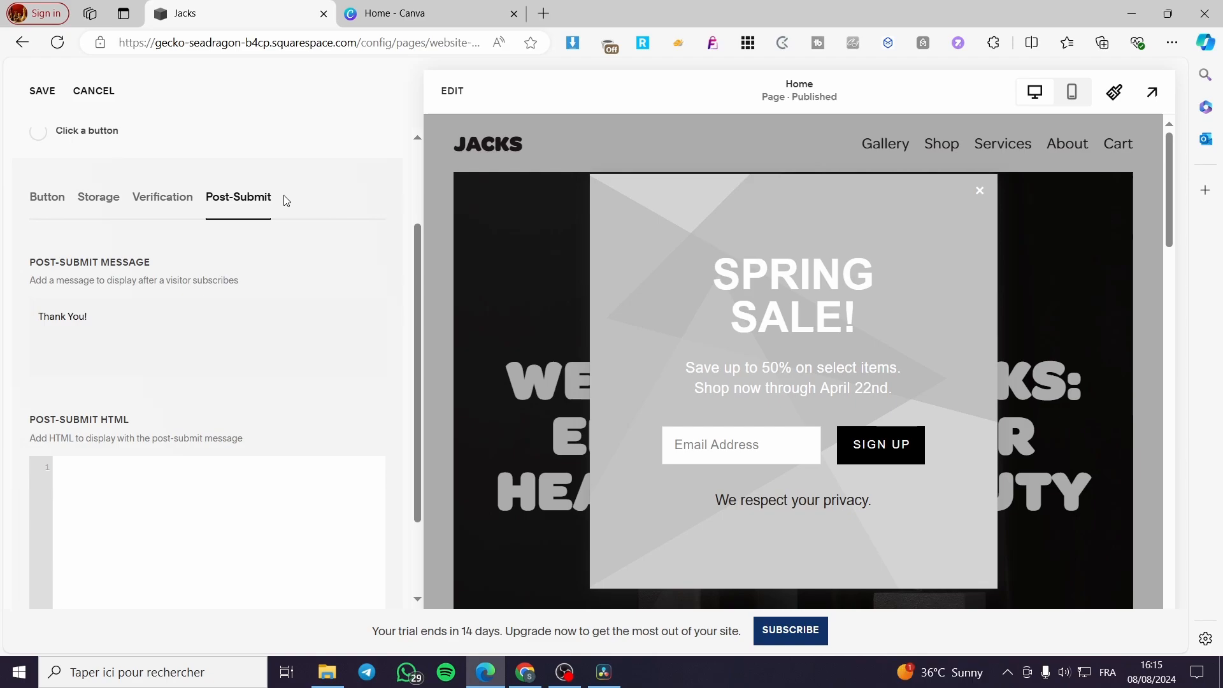
left_click(59, 199)
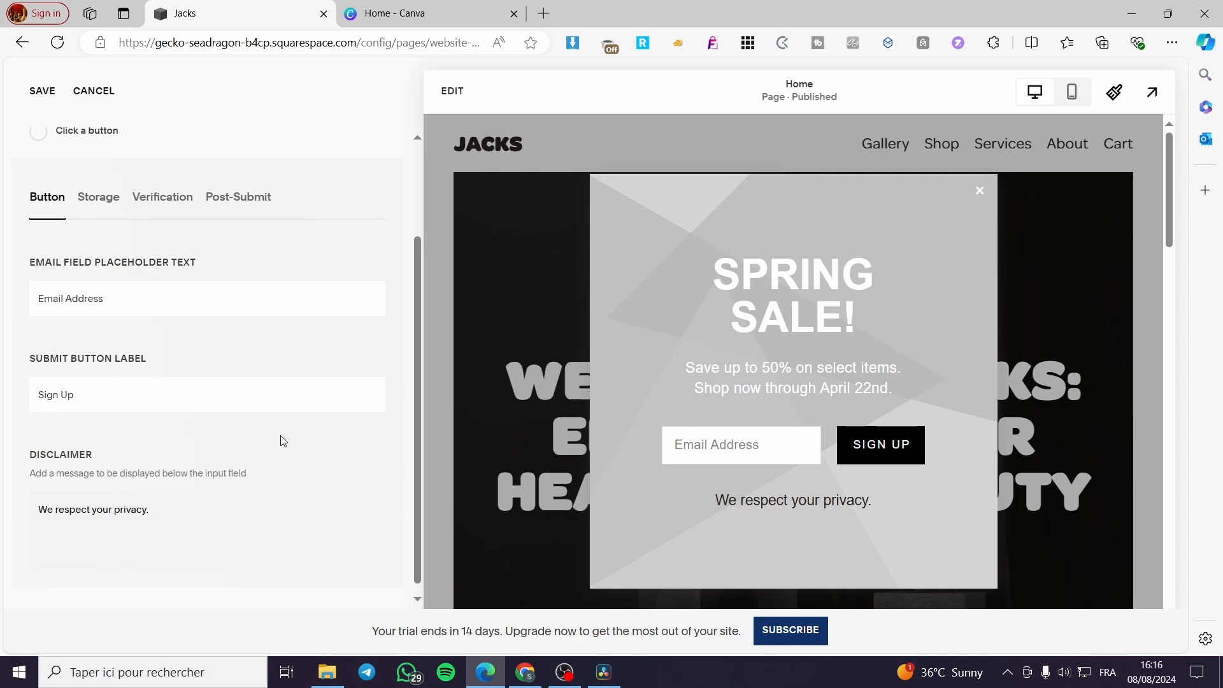
Step: Set the submit label of the newsletter sign-up form to "Get NOW"
left_click_drag(104, 393, 9, 400)
type("Get NOW")
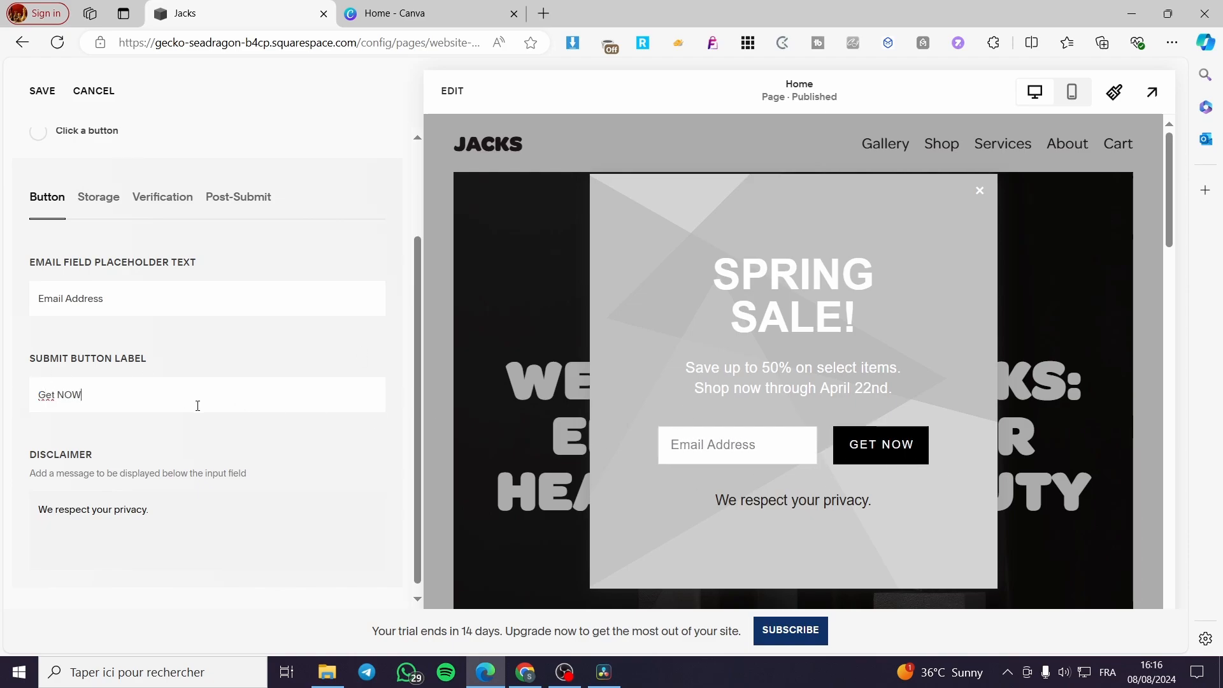
scroll(153, 502, "down", 1)
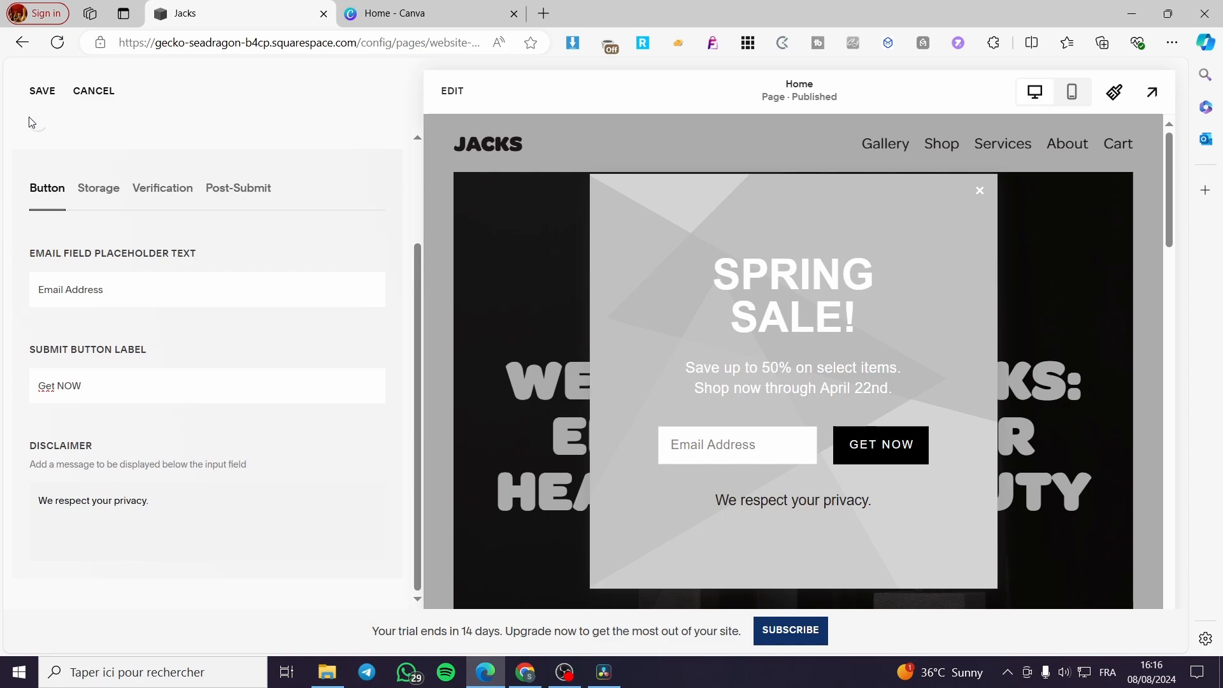
Step: Switch the pop-up goal to clicking a button and open the link editor for the Shop Womens button
left_click(61, 267)
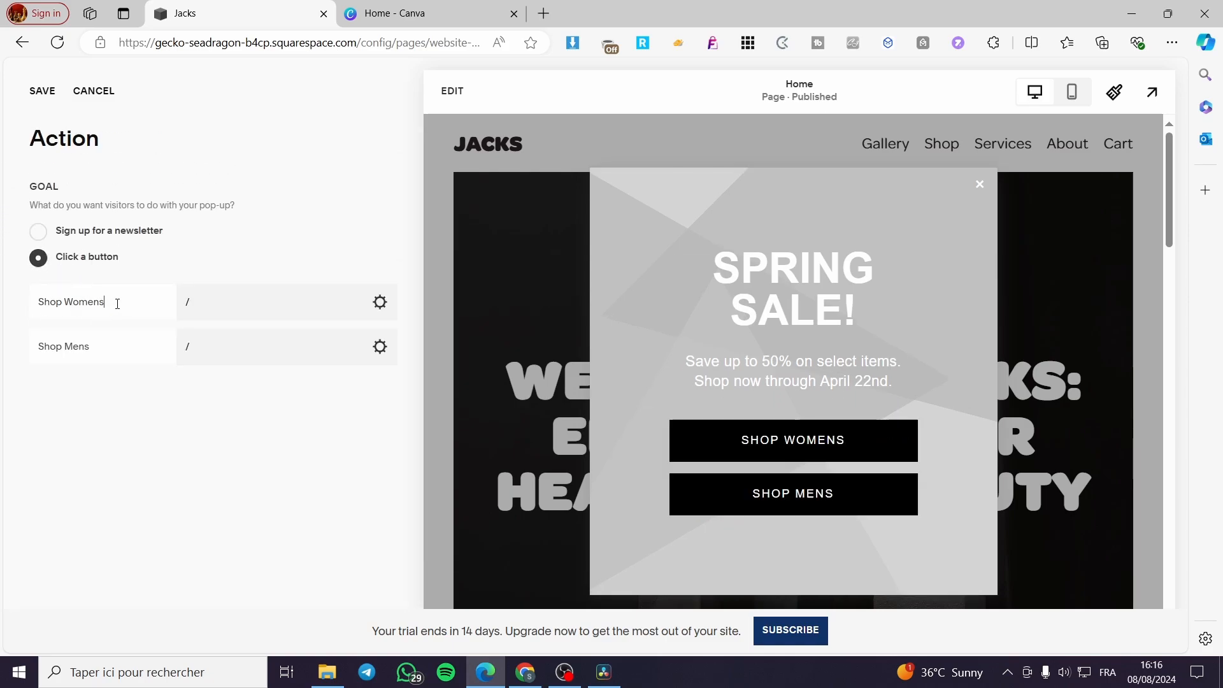
left_click_drag(107, 301, 21, 308)
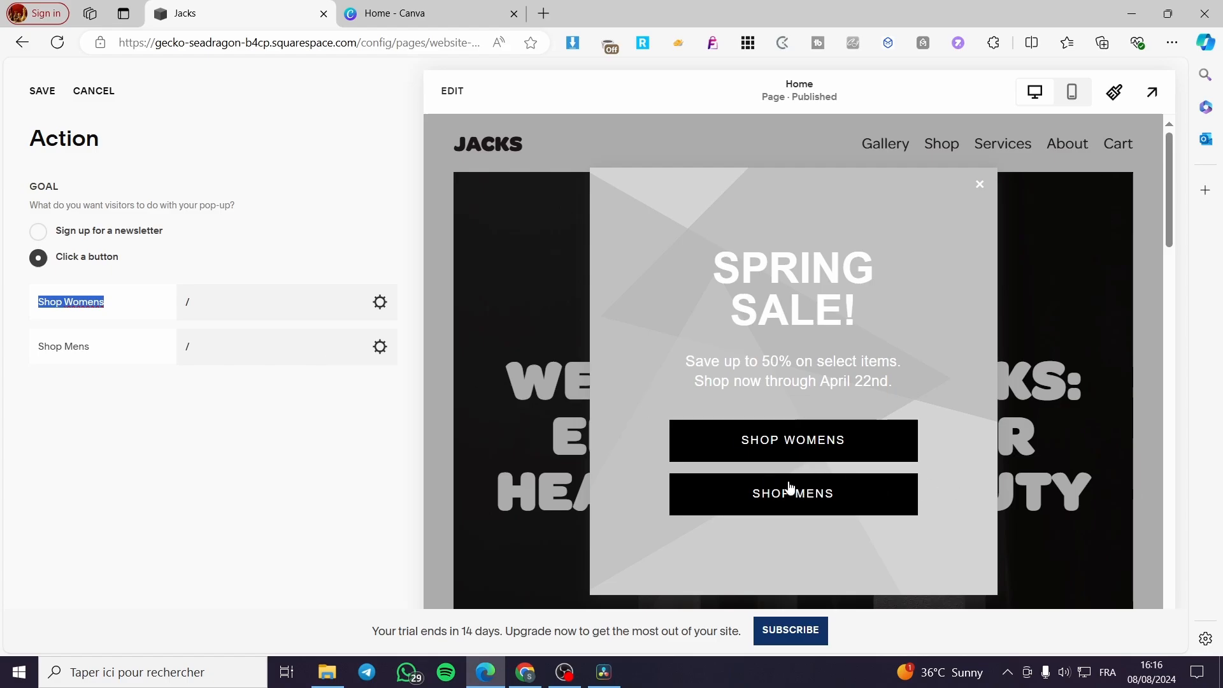
left_click(389, 302)
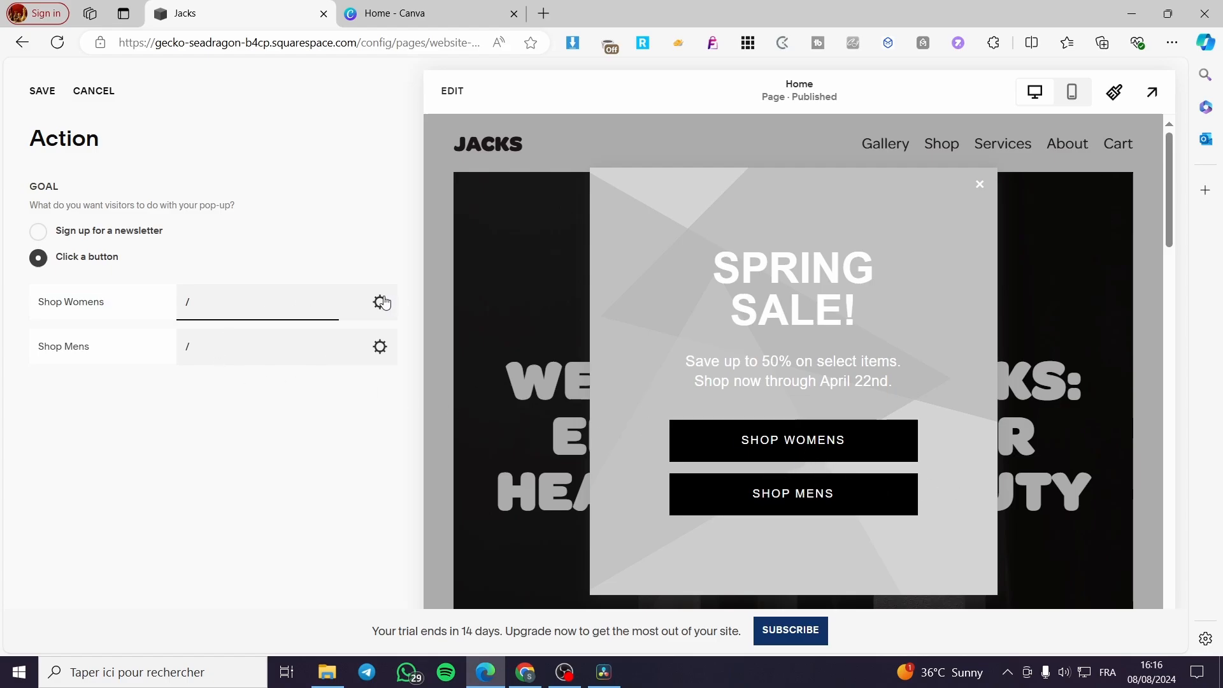
left_click(178, 323)
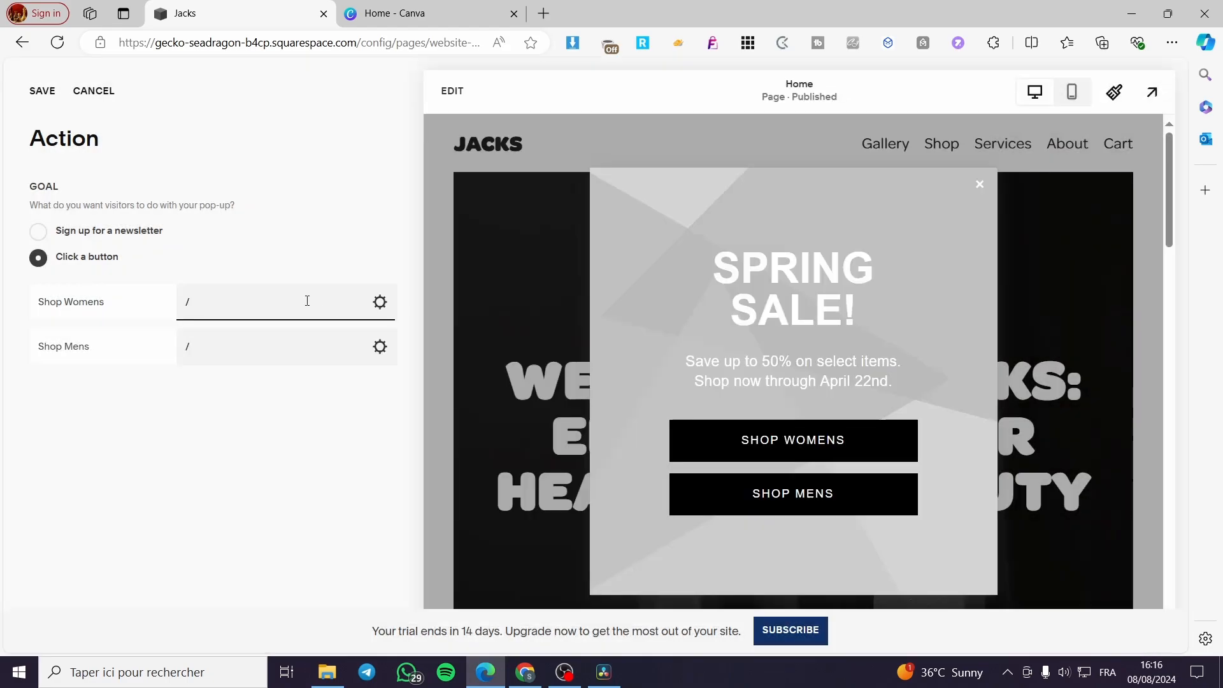
left_click(380, 302)
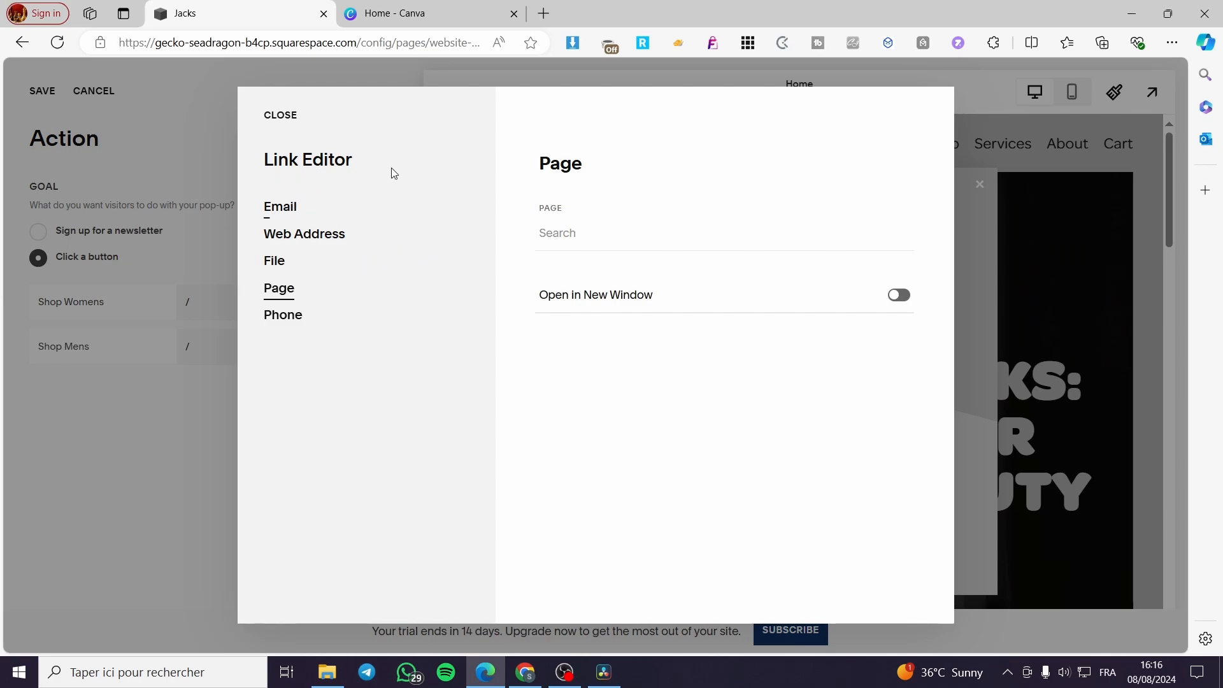
Step: Review the email, web address, file, page and phone link types, trying the Home page as target, and cancel the link changes
left_click(582, 231)
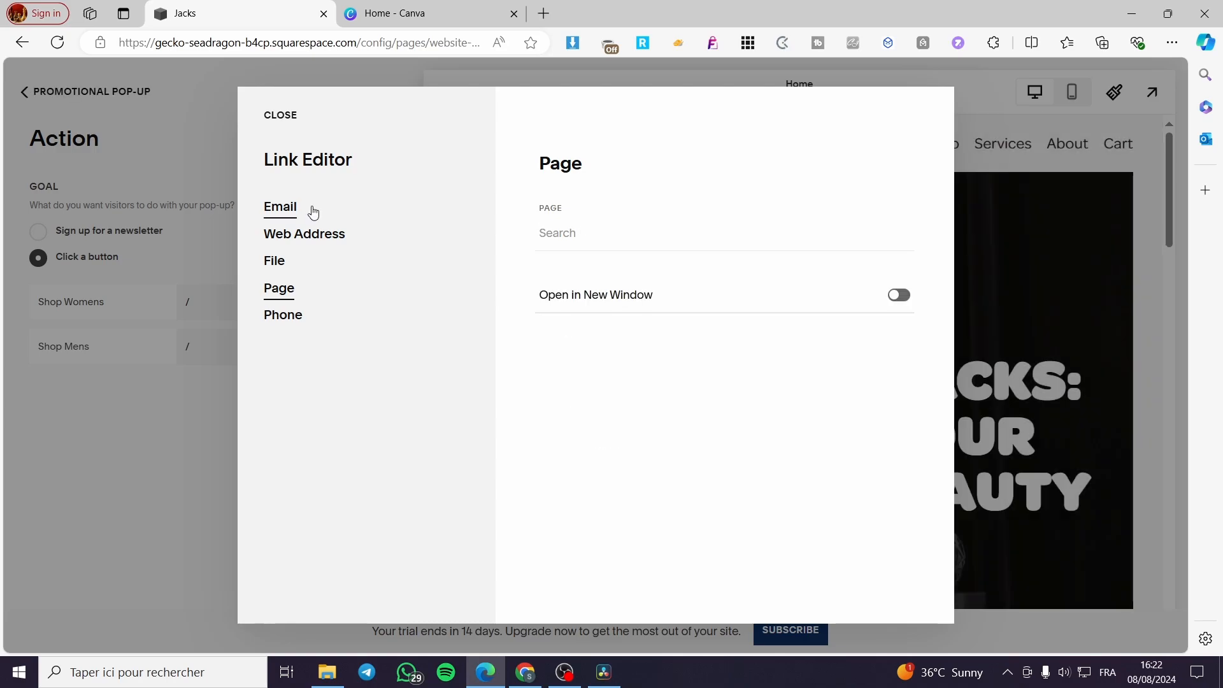
left_click(287, 212)
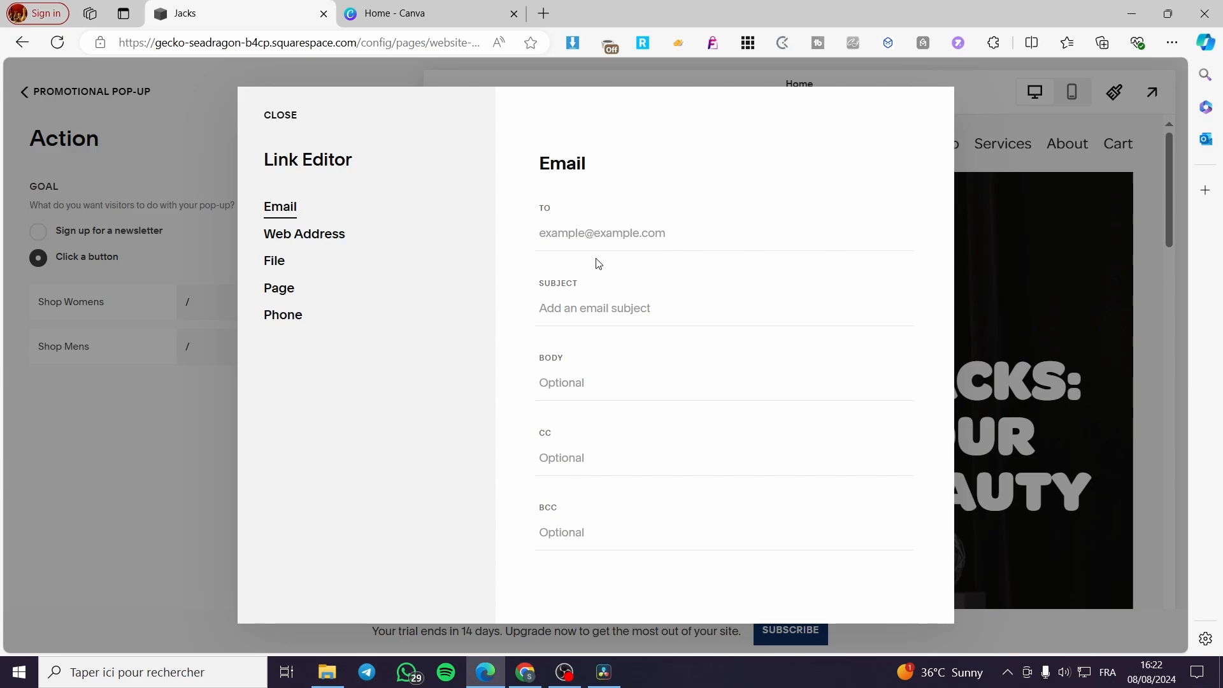
left_click(330, 241)
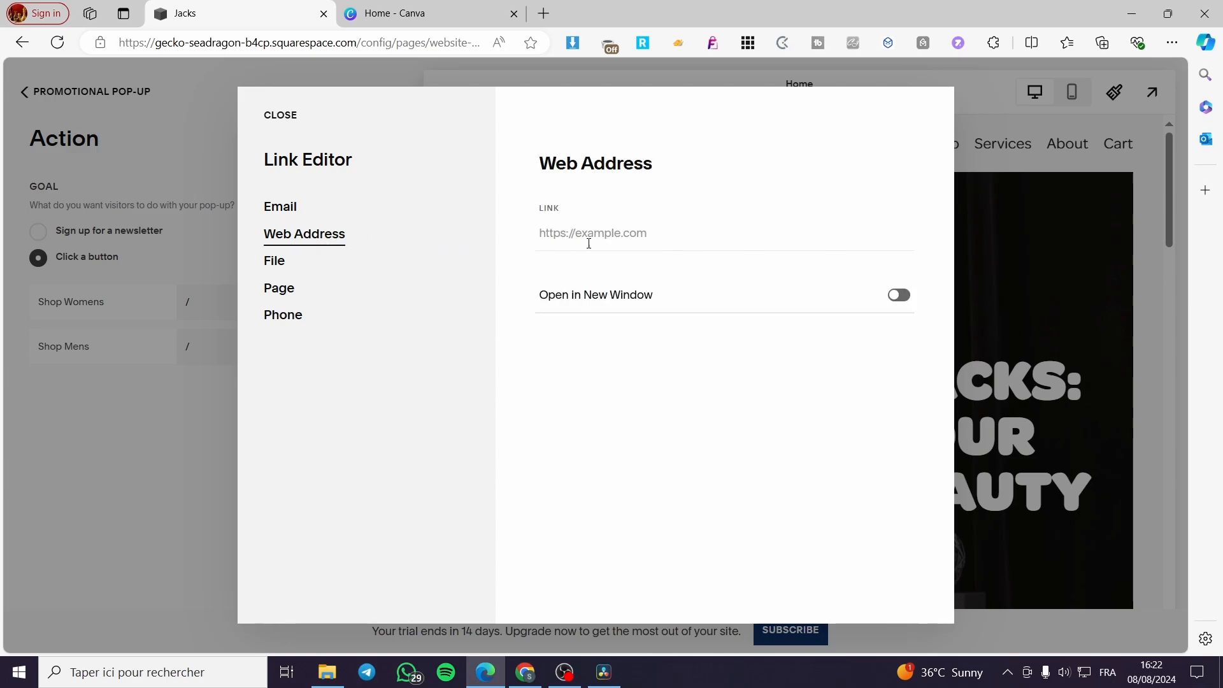
left_click(314, 269)
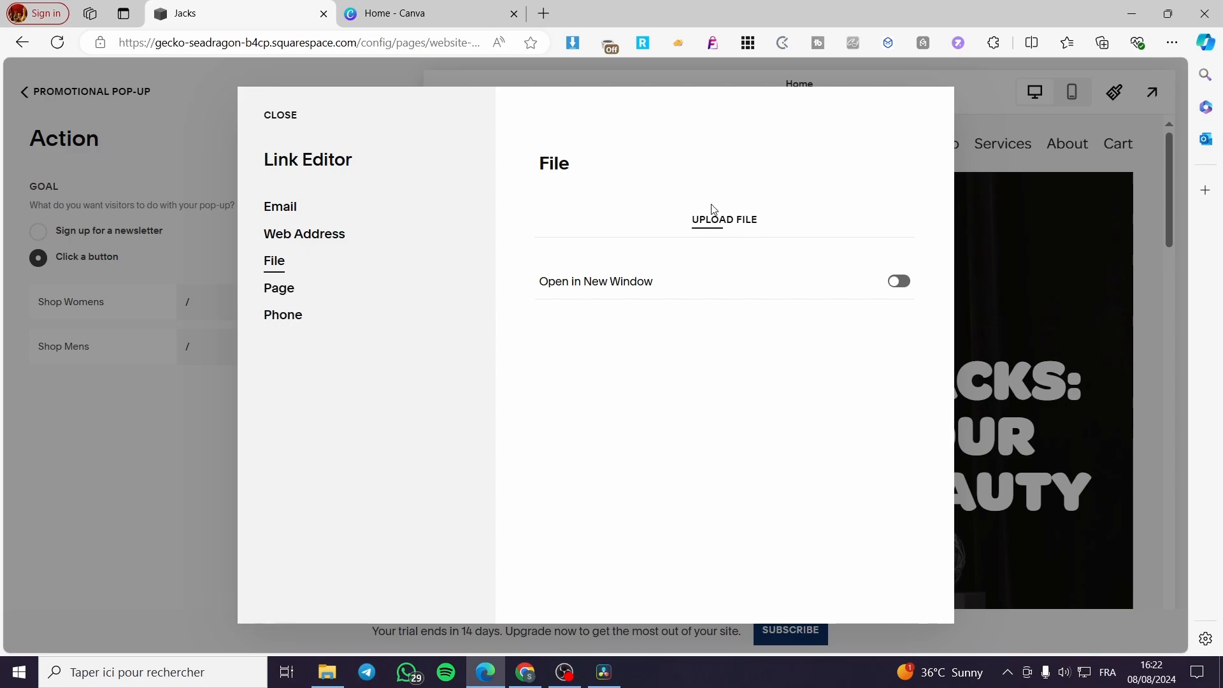
left_click(319, 290)
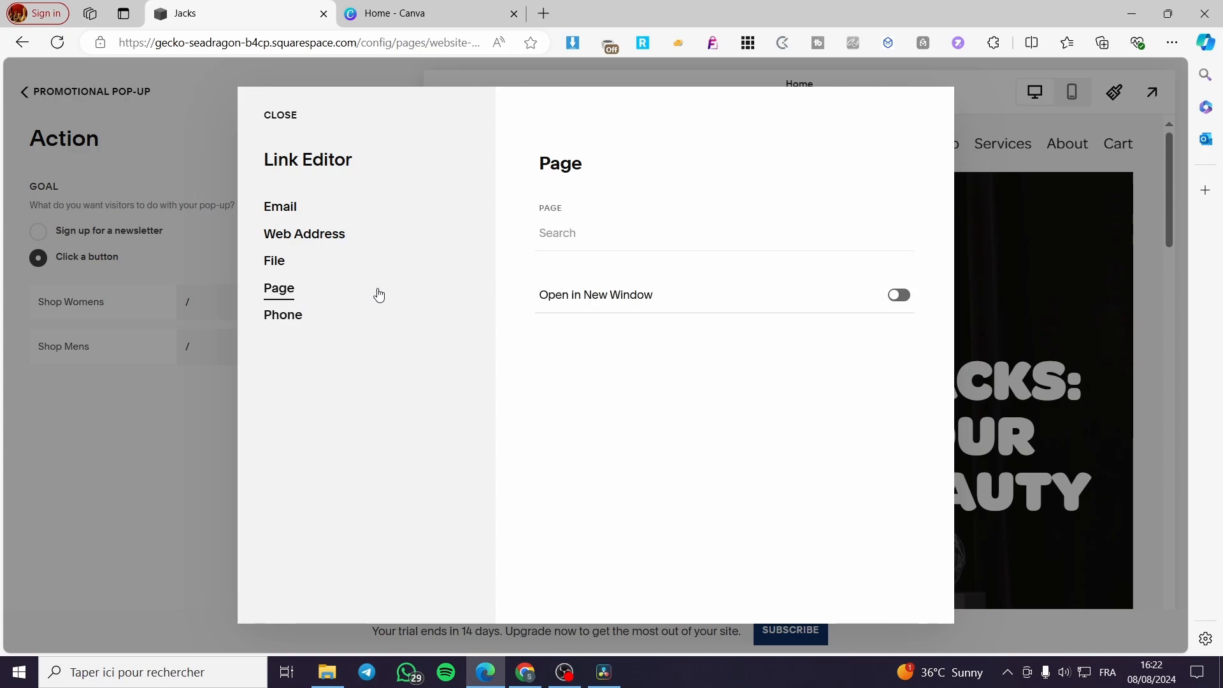
left_click(637, 241)
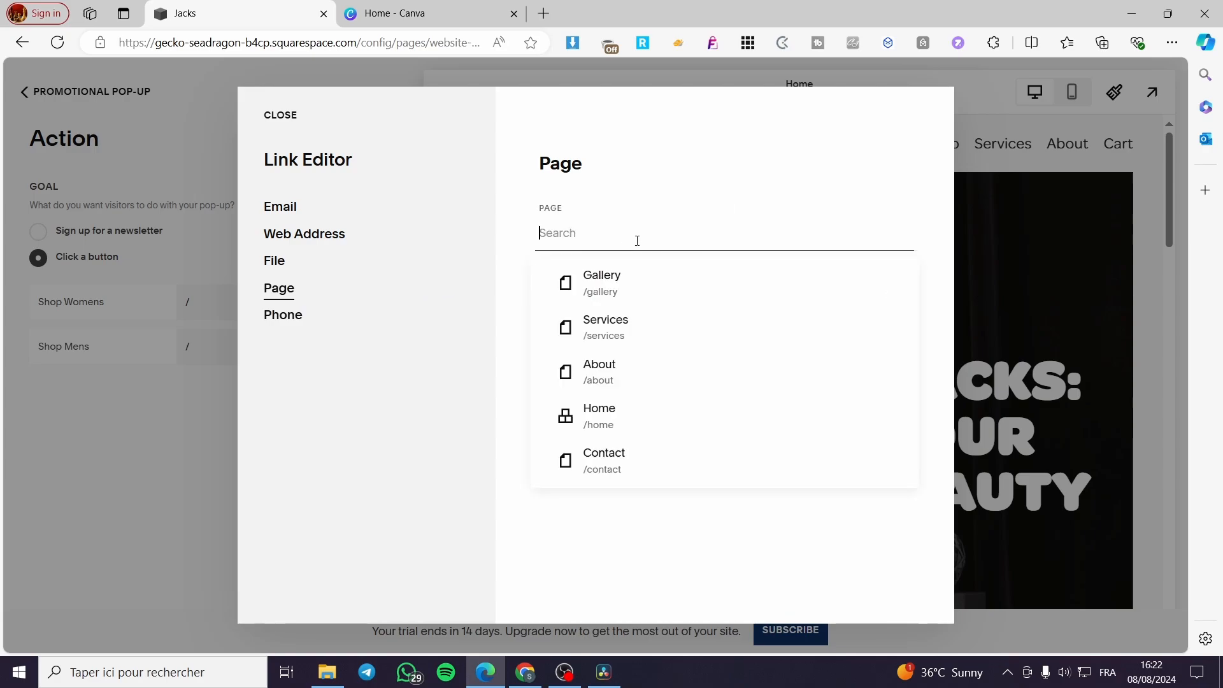
left_click(637, 416)
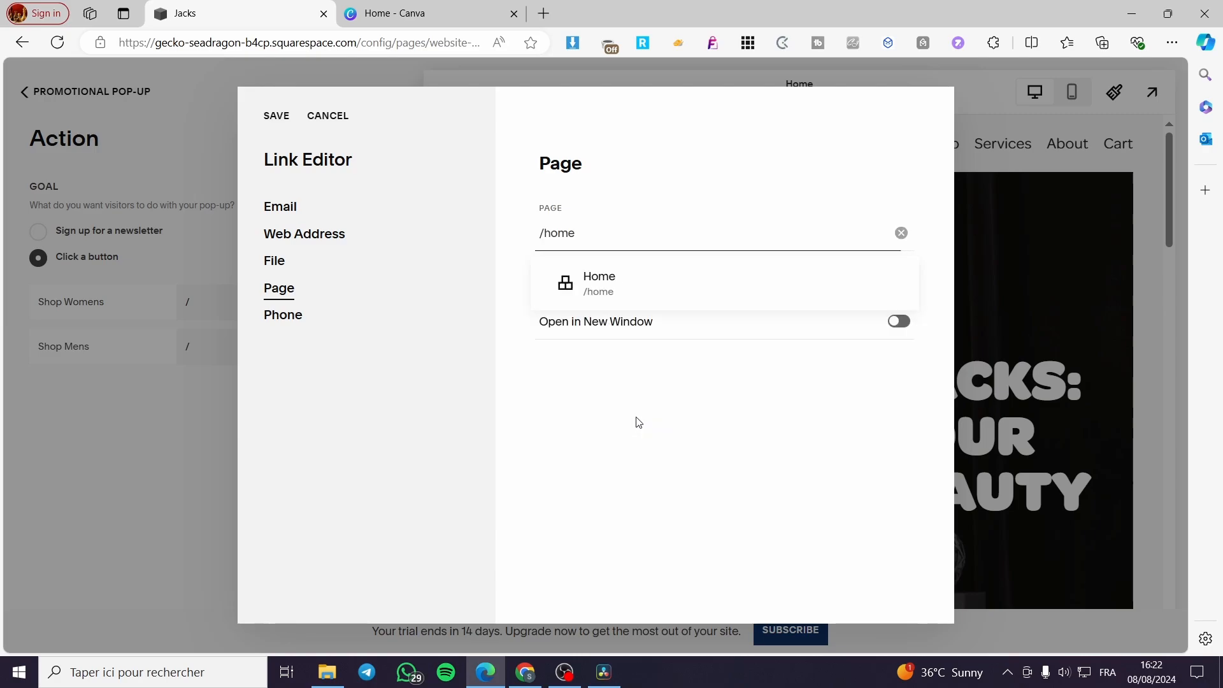
left_click(290, 324)
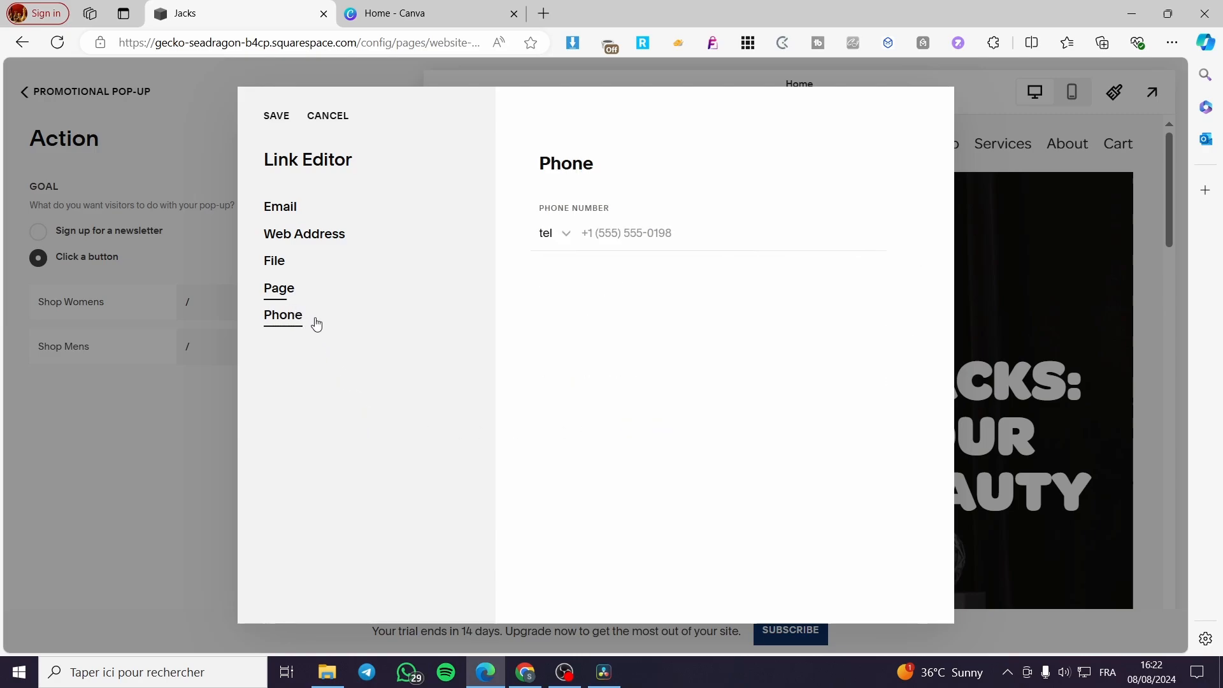
left_click(567, 241)
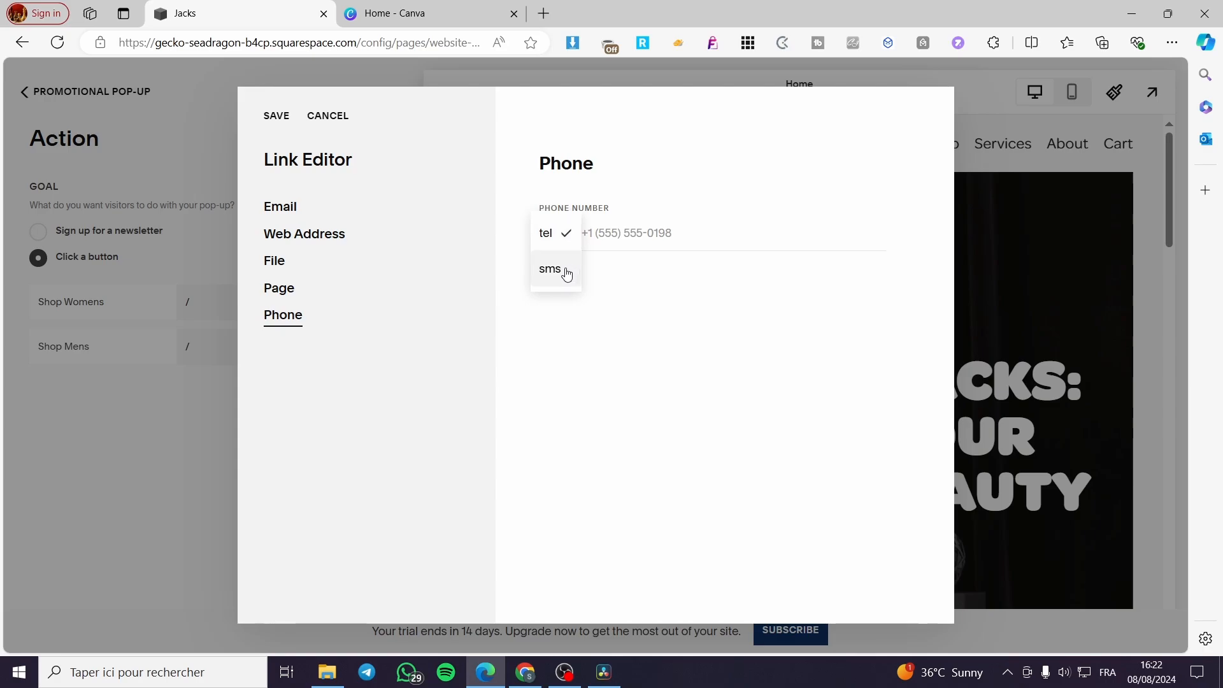
left_click(617, 269)
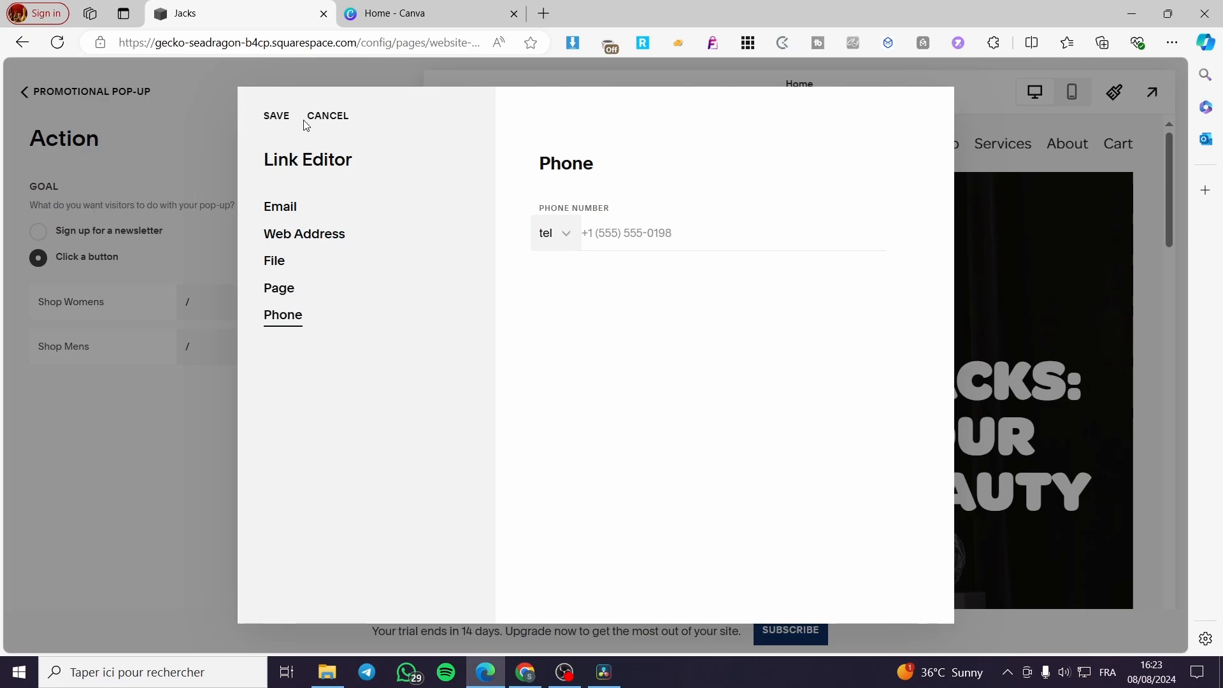
left_click(342, 118)
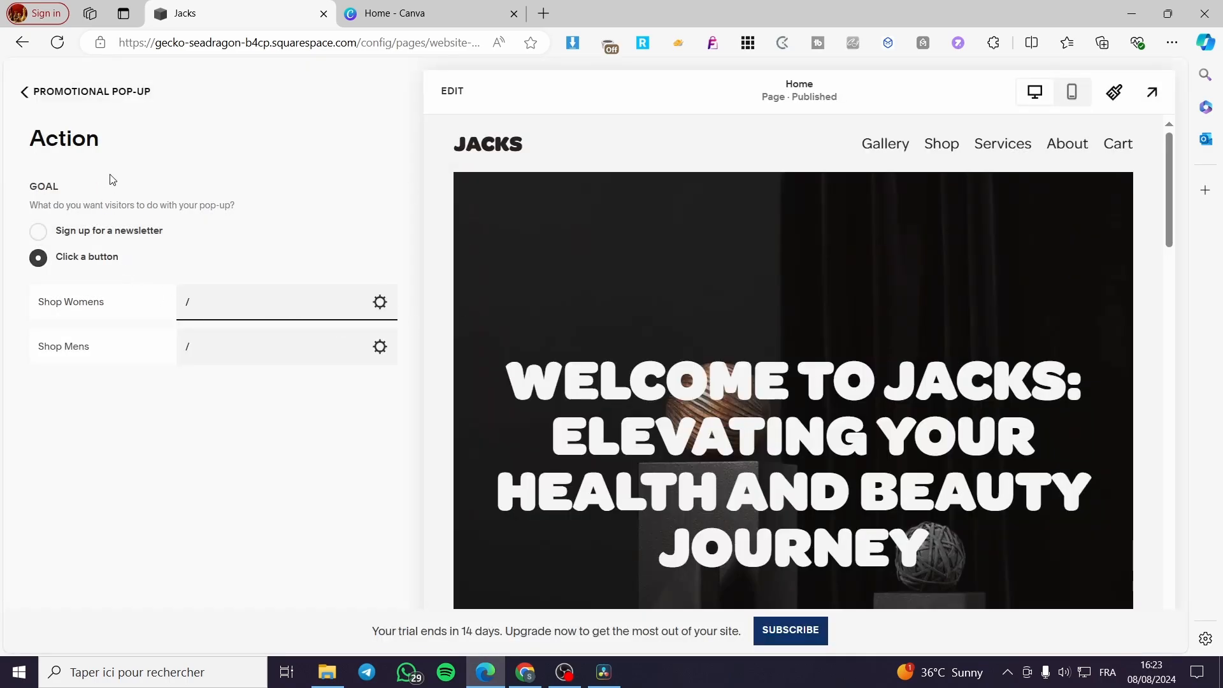
Step: Set the pop-up's headline to "Subscribers Only" in its content settings and select the entire existing body text
left_click(35, 95)
scroll(159, 331, "down", 4)
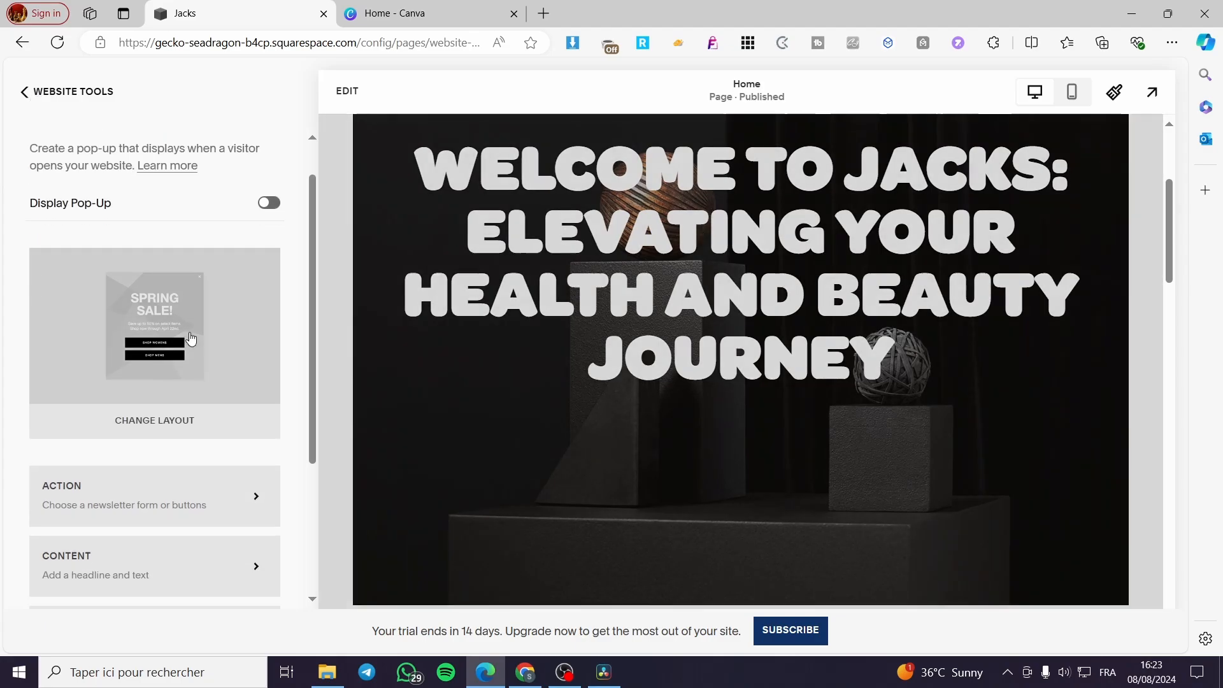
left_click(126, 370)
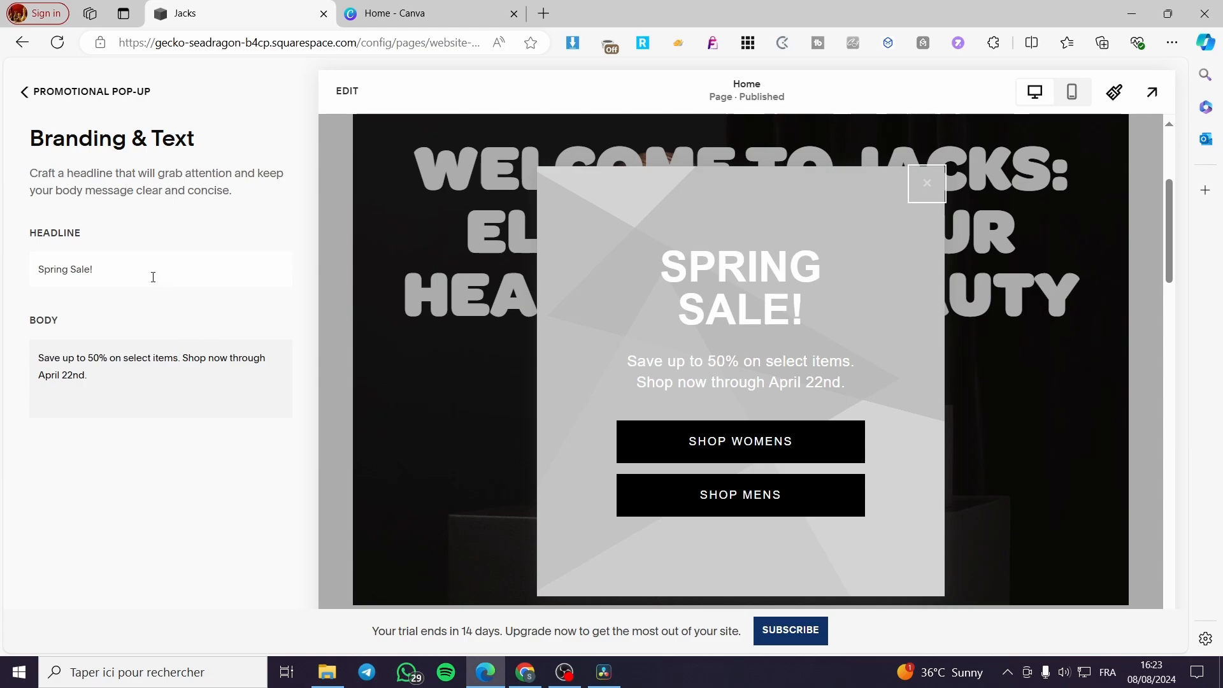
left_click_drag(153, 277, 31, 275)
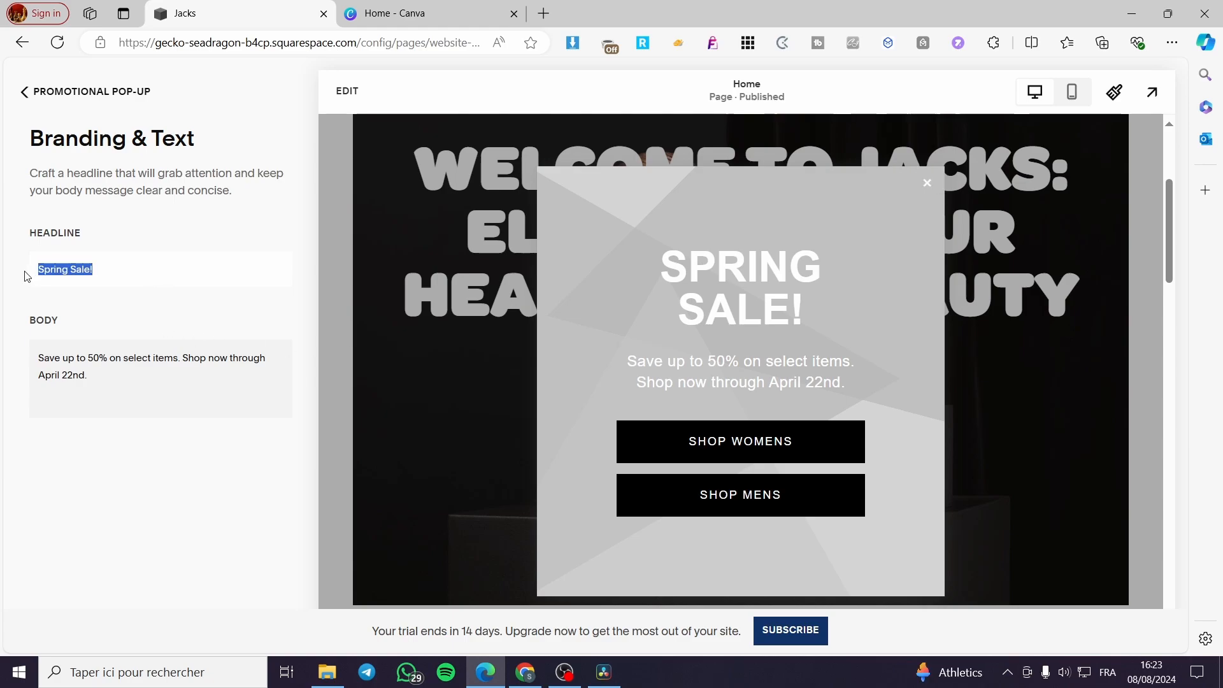
type("Subsc")
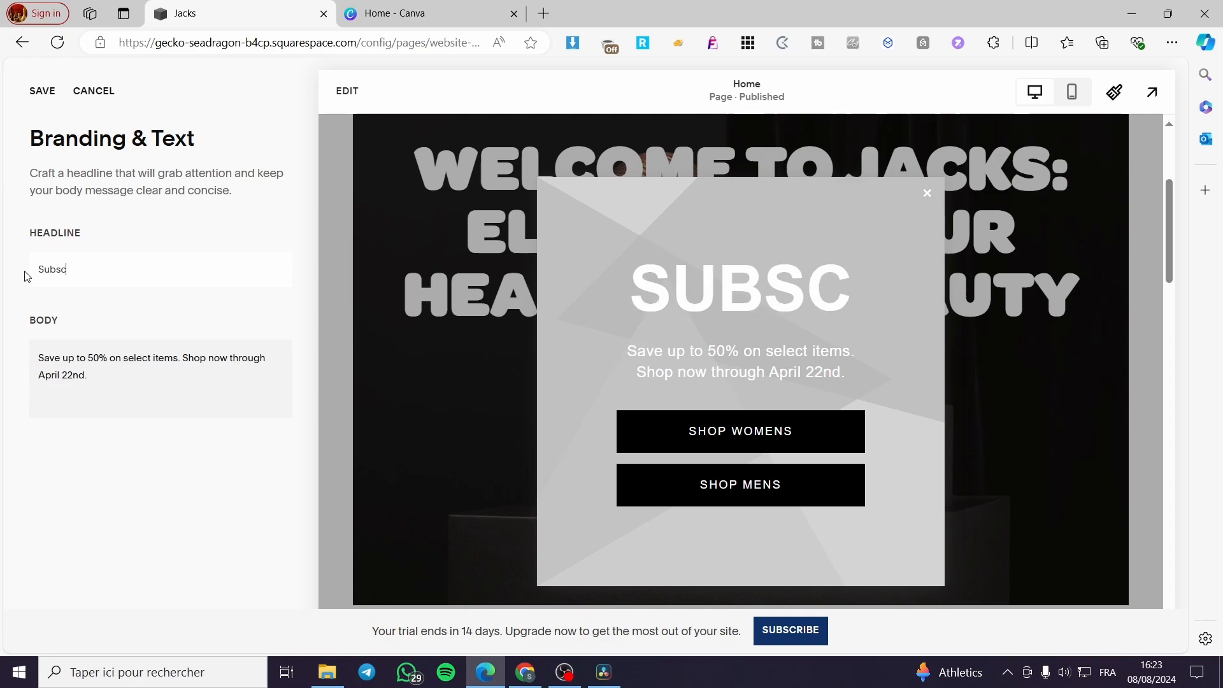
type("ribers O")
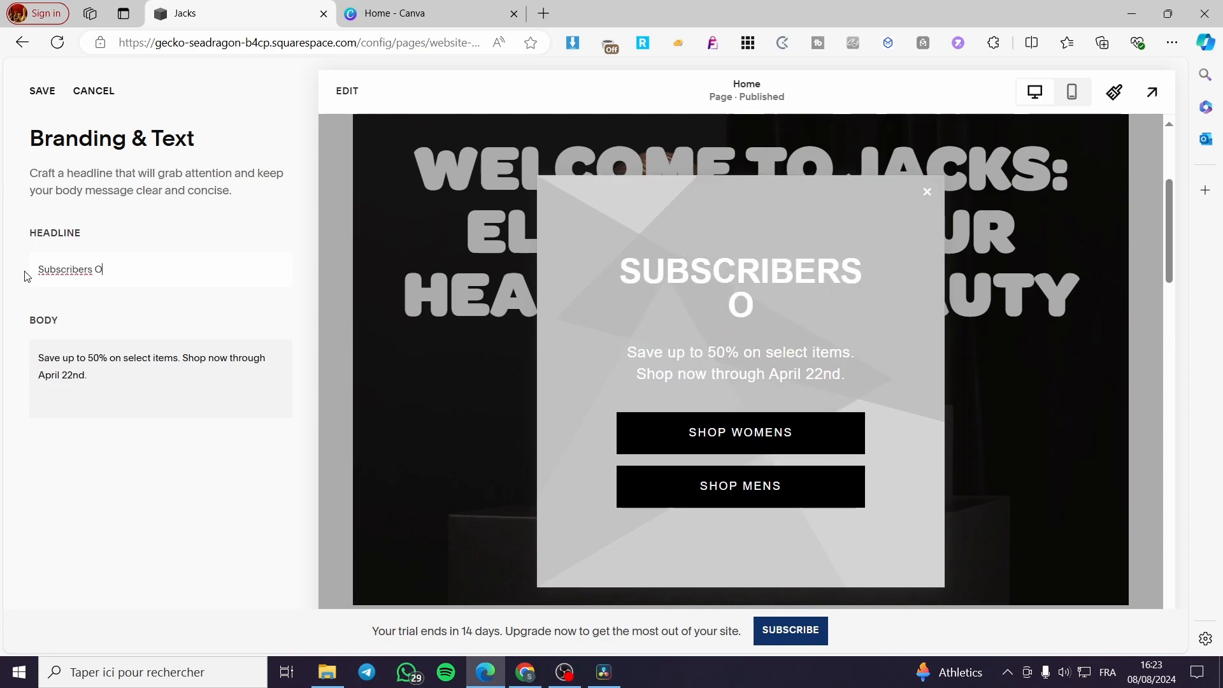
type("nly")
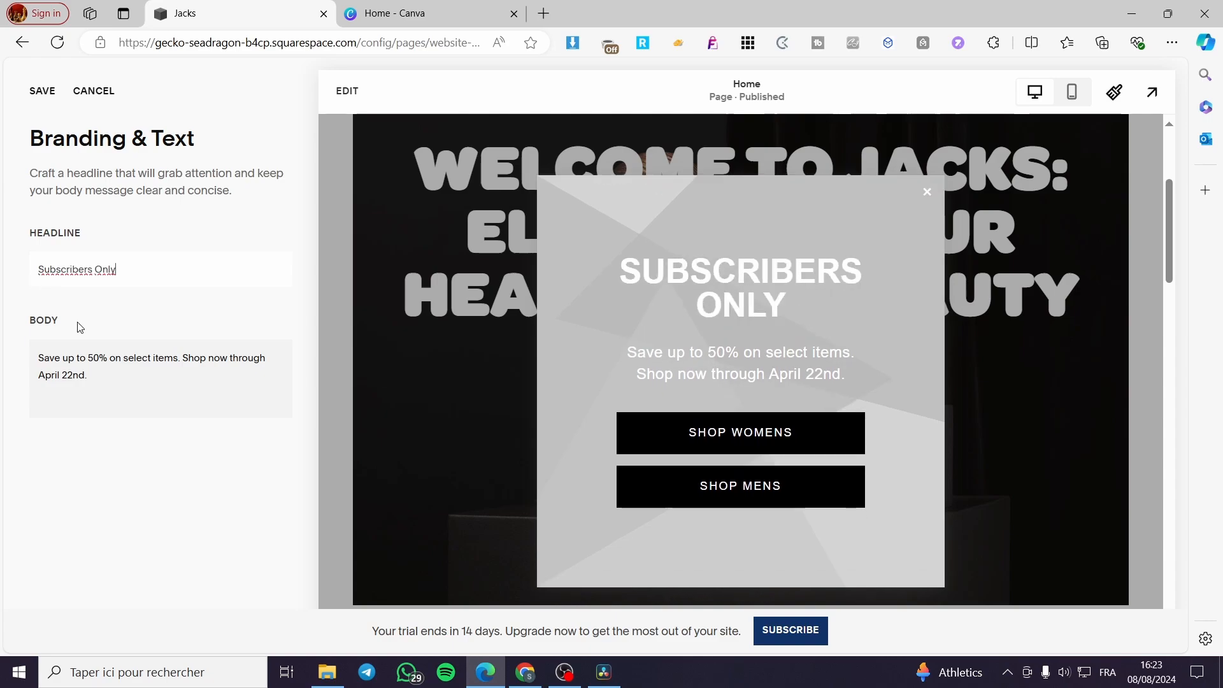
left_click_drag(99, 379, 39, 359)
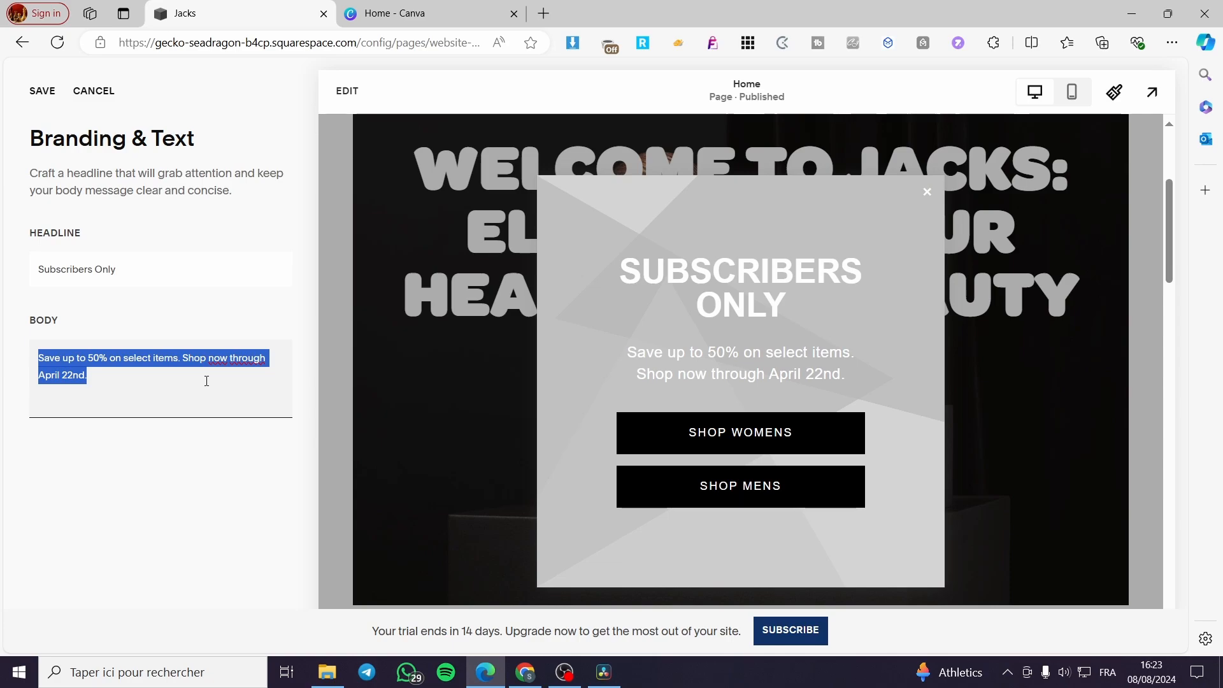
type("All th r")
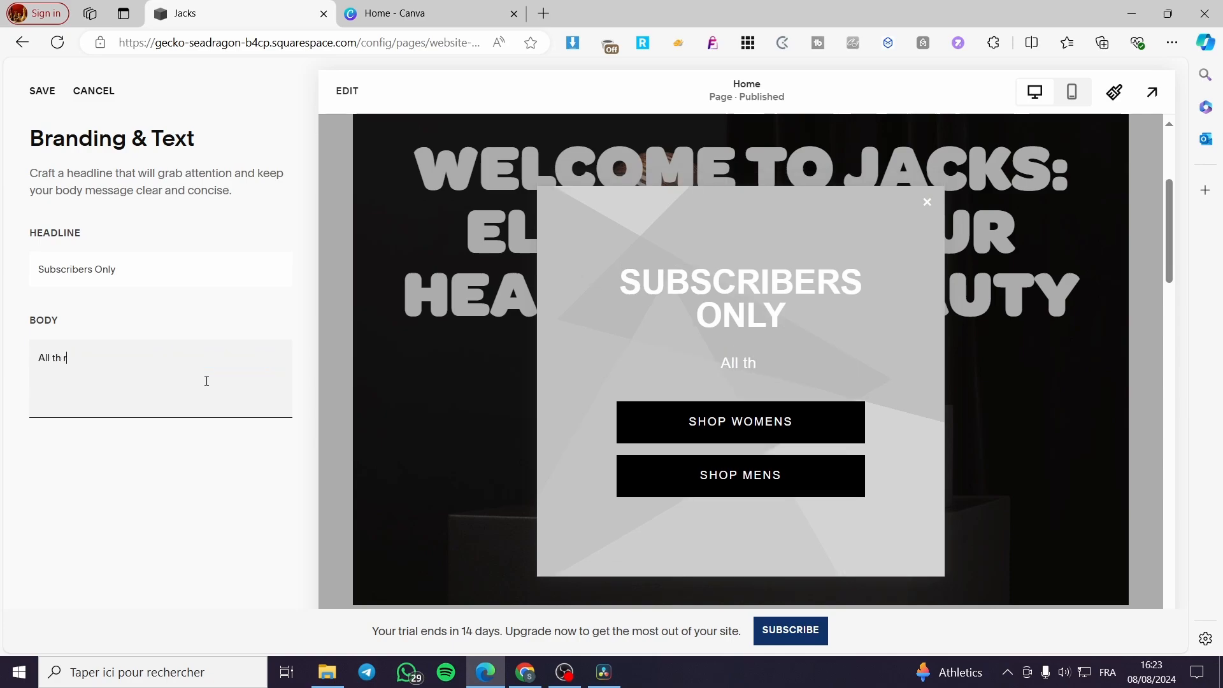
type(" s")
key("BackSpace")
key("BackSpace")
key("BackSpace")
key("BackSpace")
key("BackSpace")
key("BackSpace")
key("BackSpace")
key("BackSpace")
key("BackSpace")
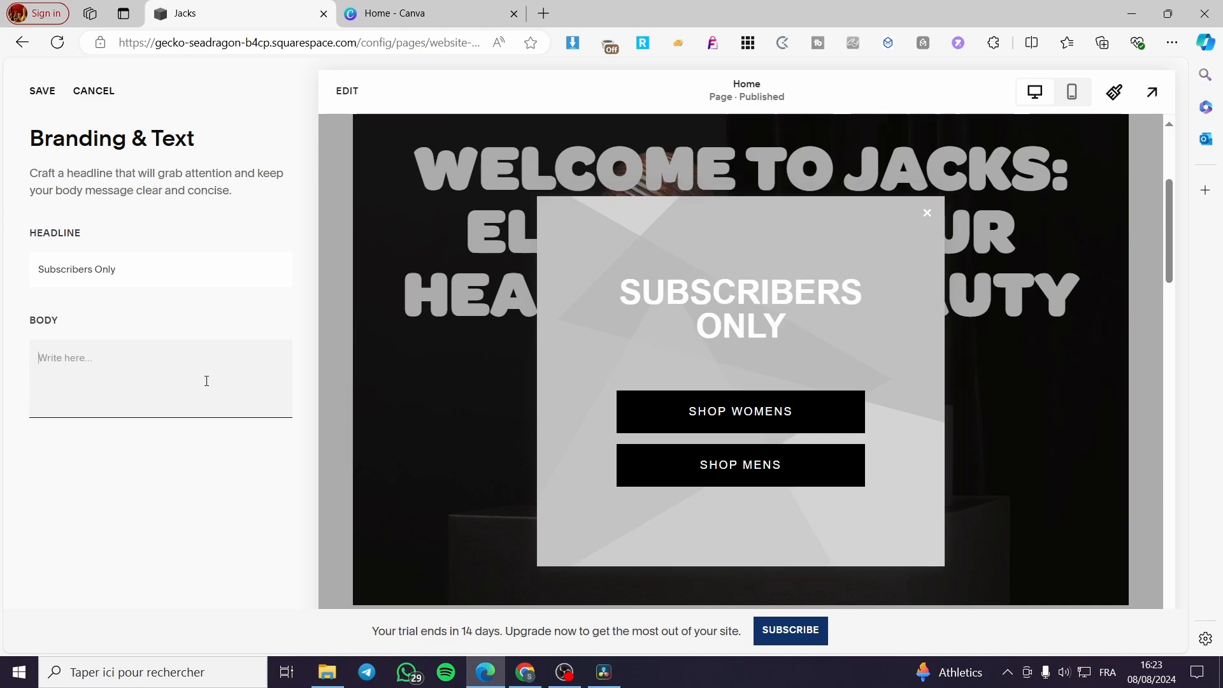
Step: Enter "Only the subscribed members will get 35% off their cart" as the pop-up's body text and save the content
type("Only the ")
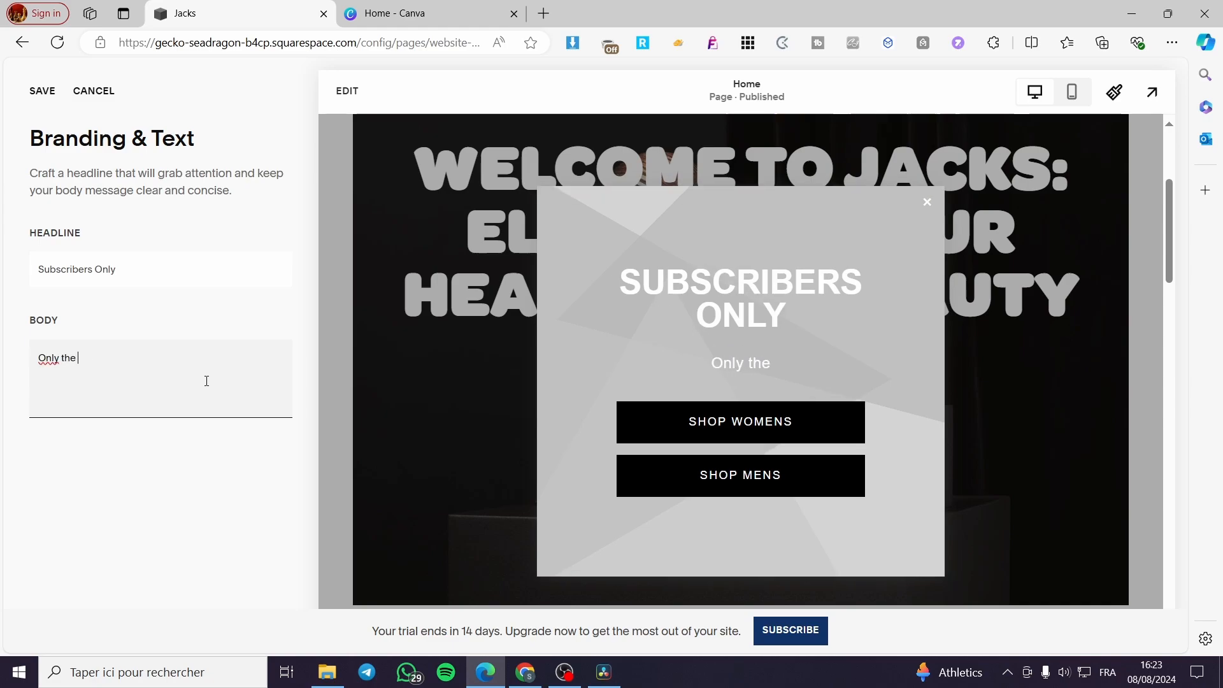
type("subs")
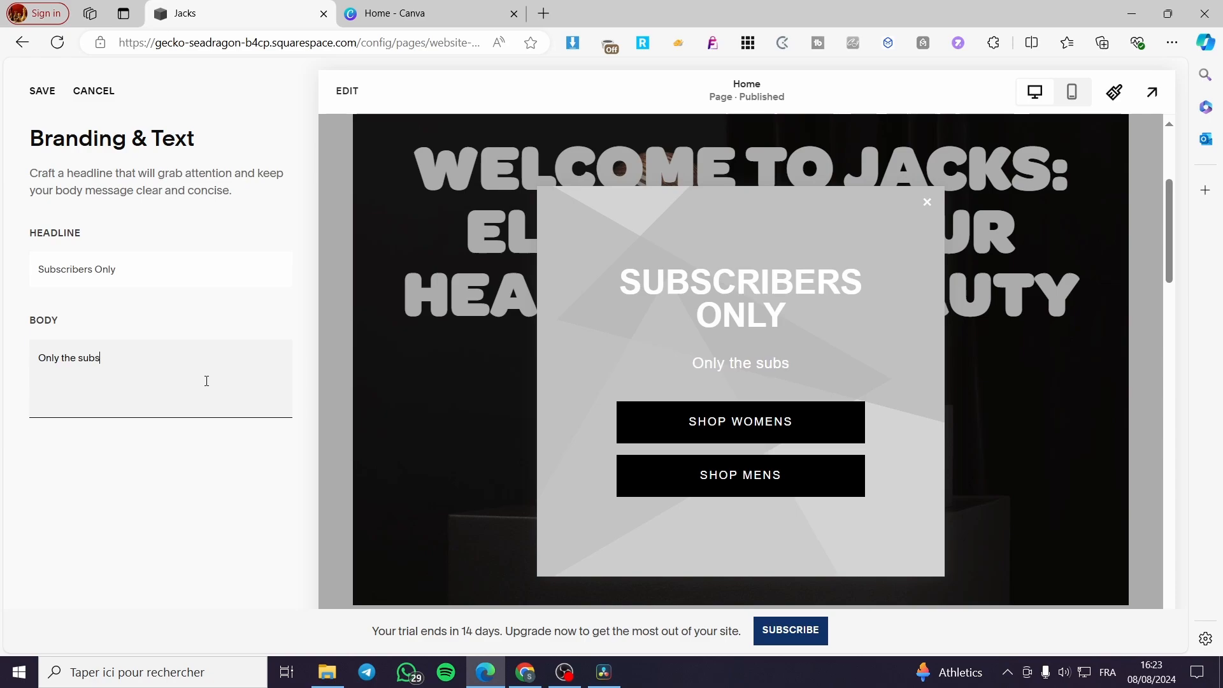
type("cribed ")
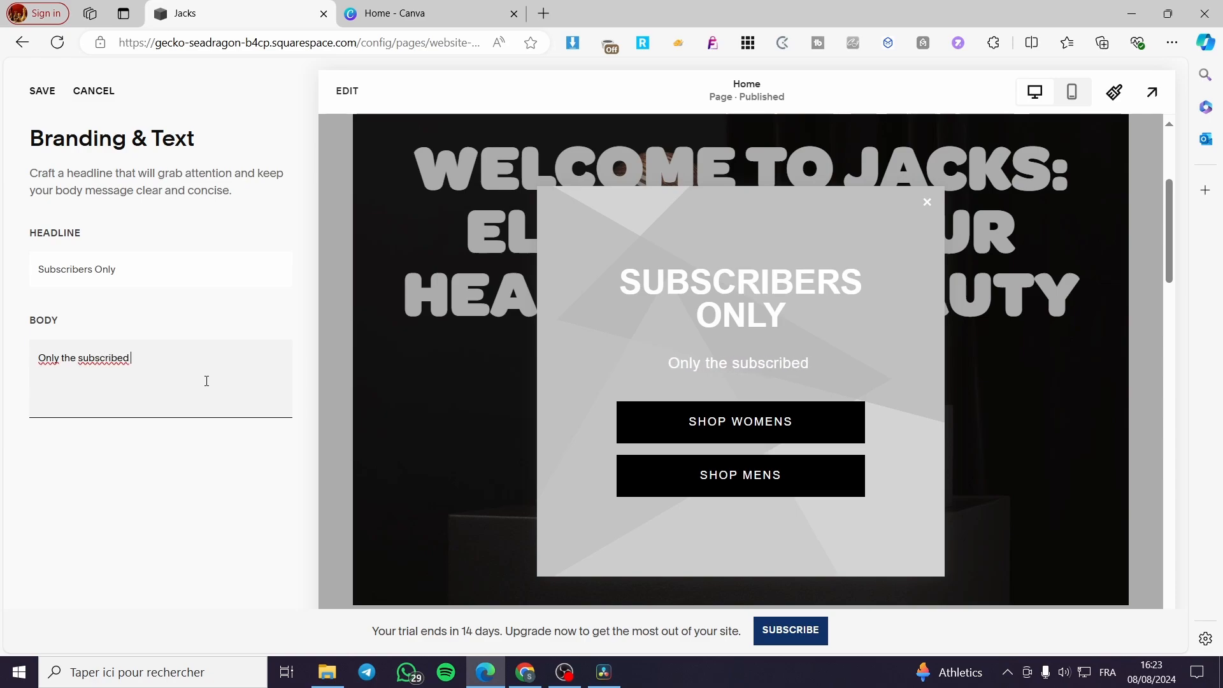
type("members ")
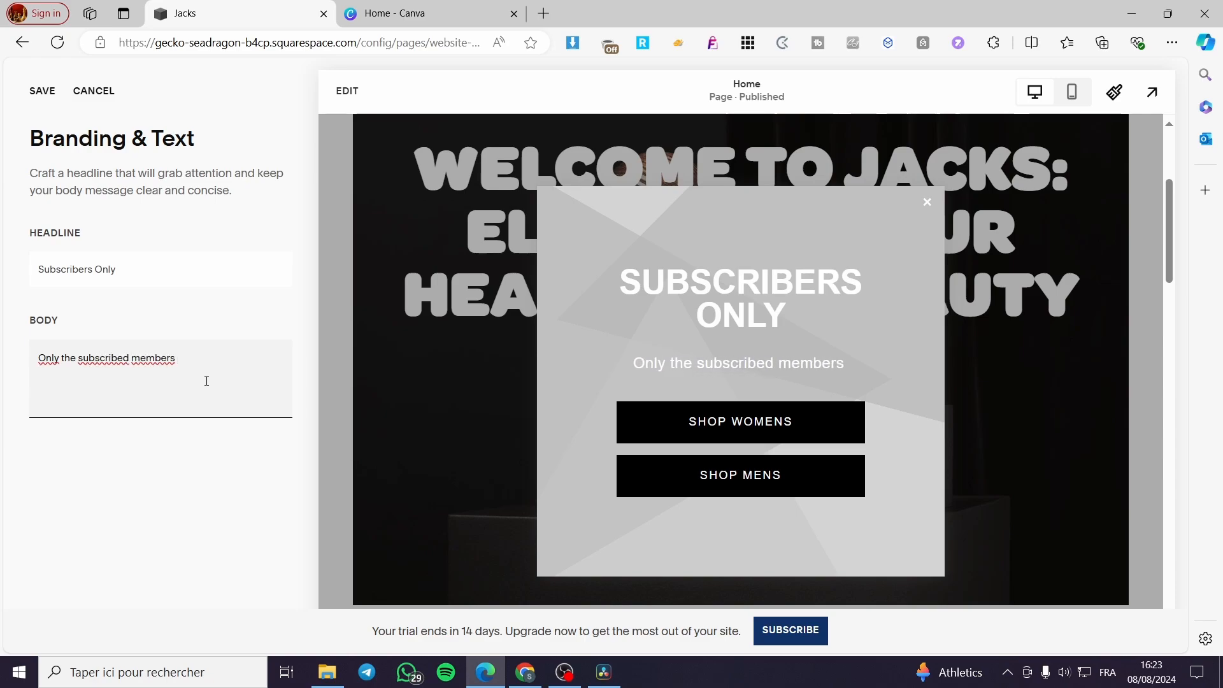
type("will get")
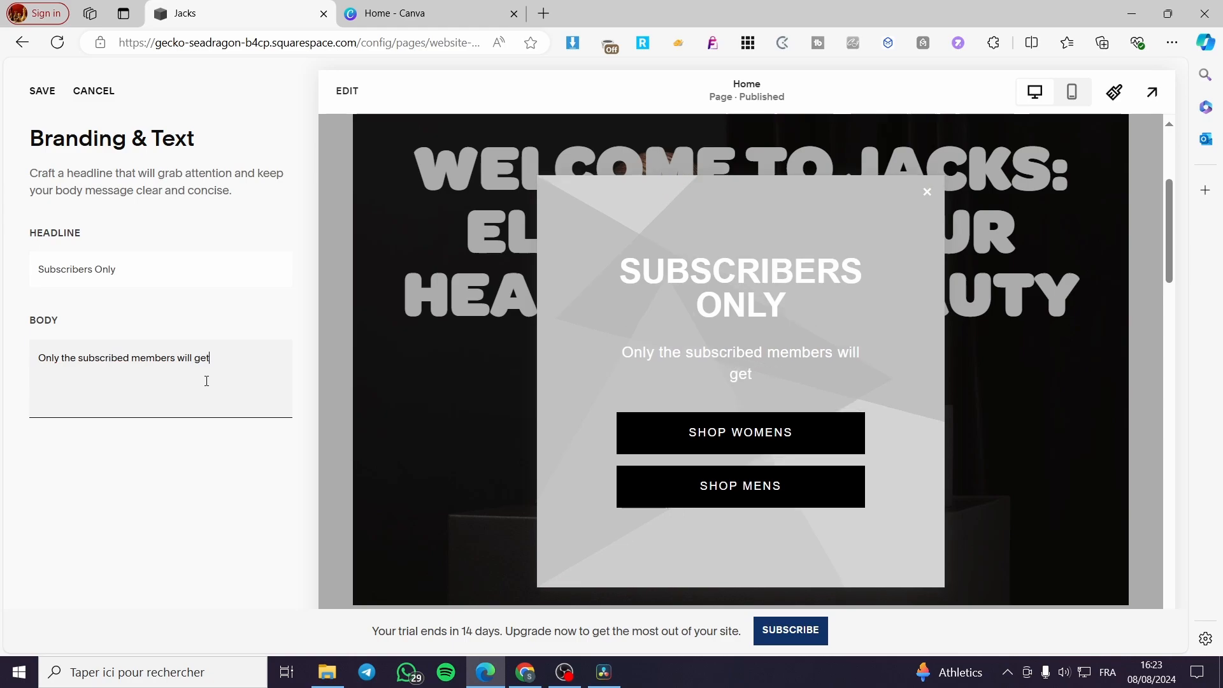
type(" .")
key("BackSpace")
type("35")
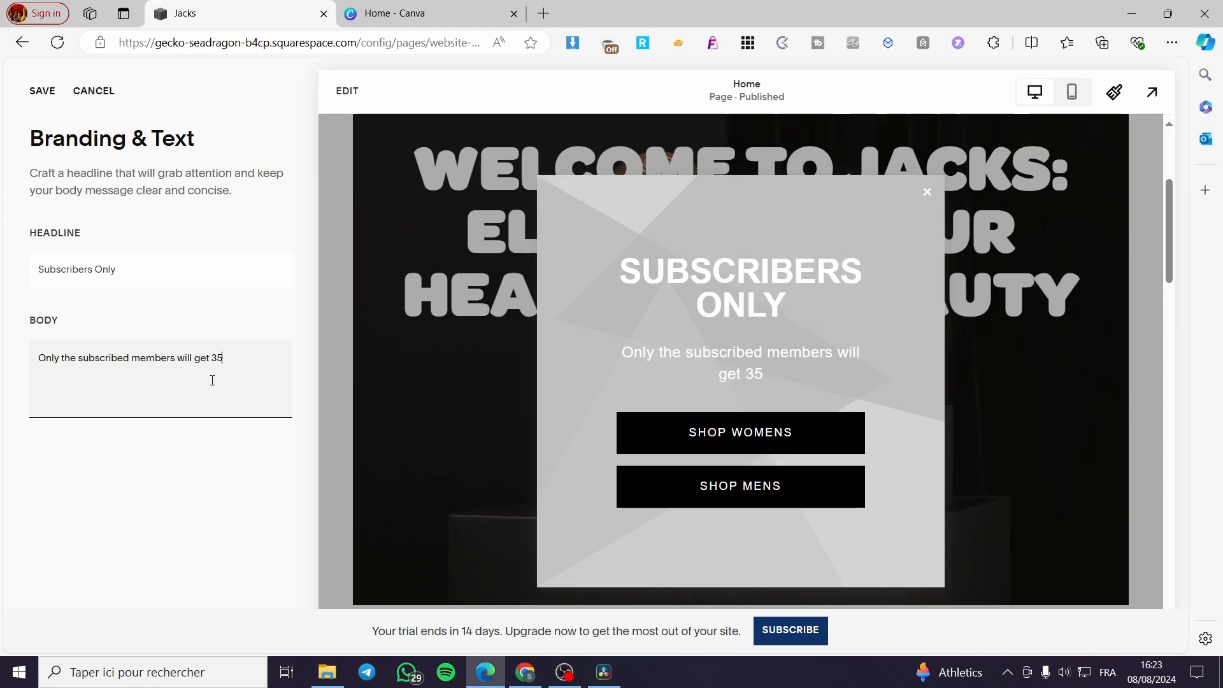
type("% off their cat")
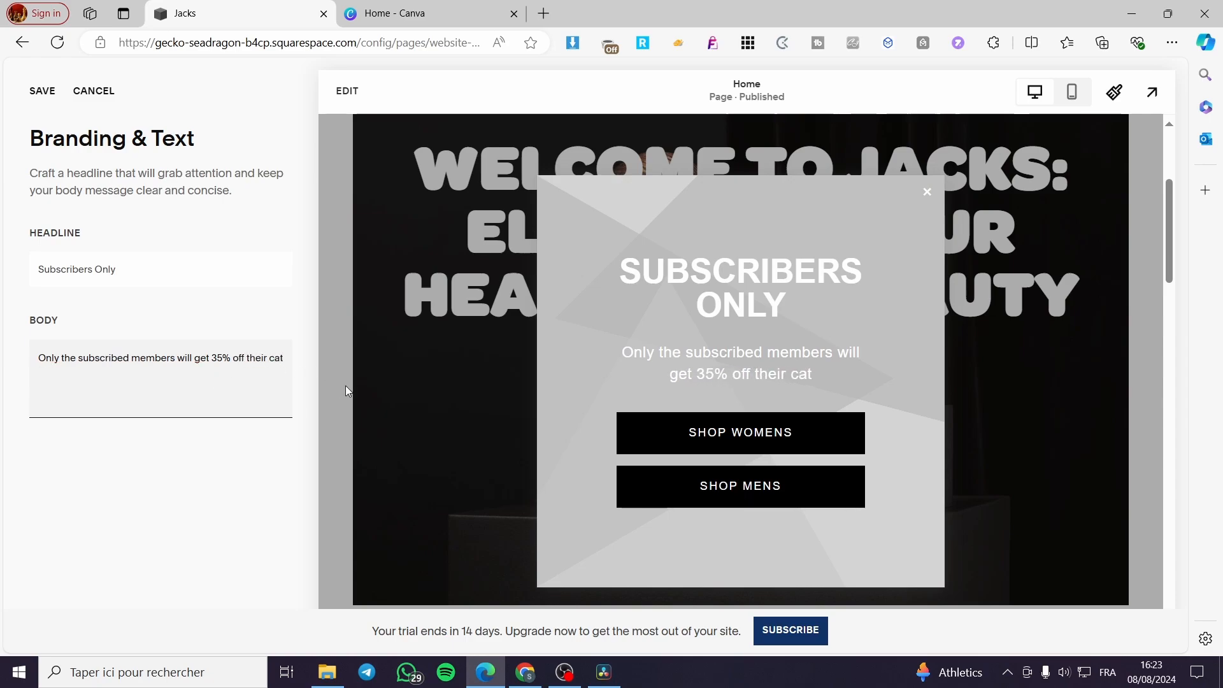
left_click(279, 358)
type("r")
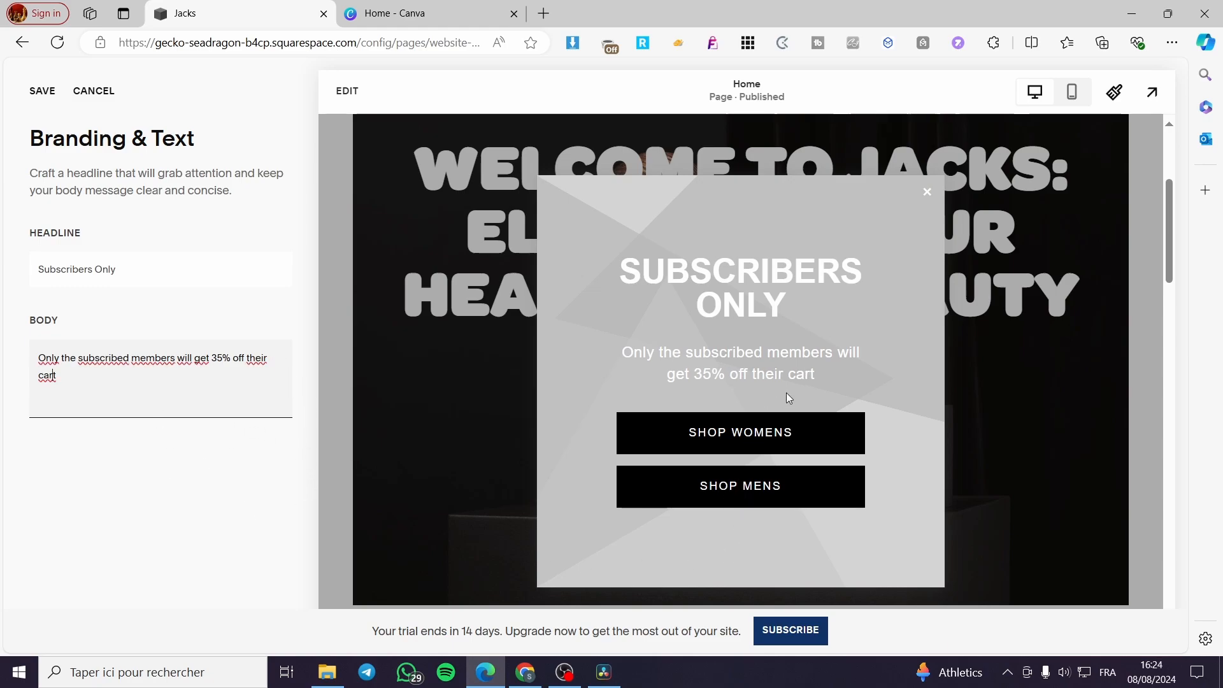
left_click(42, 93)
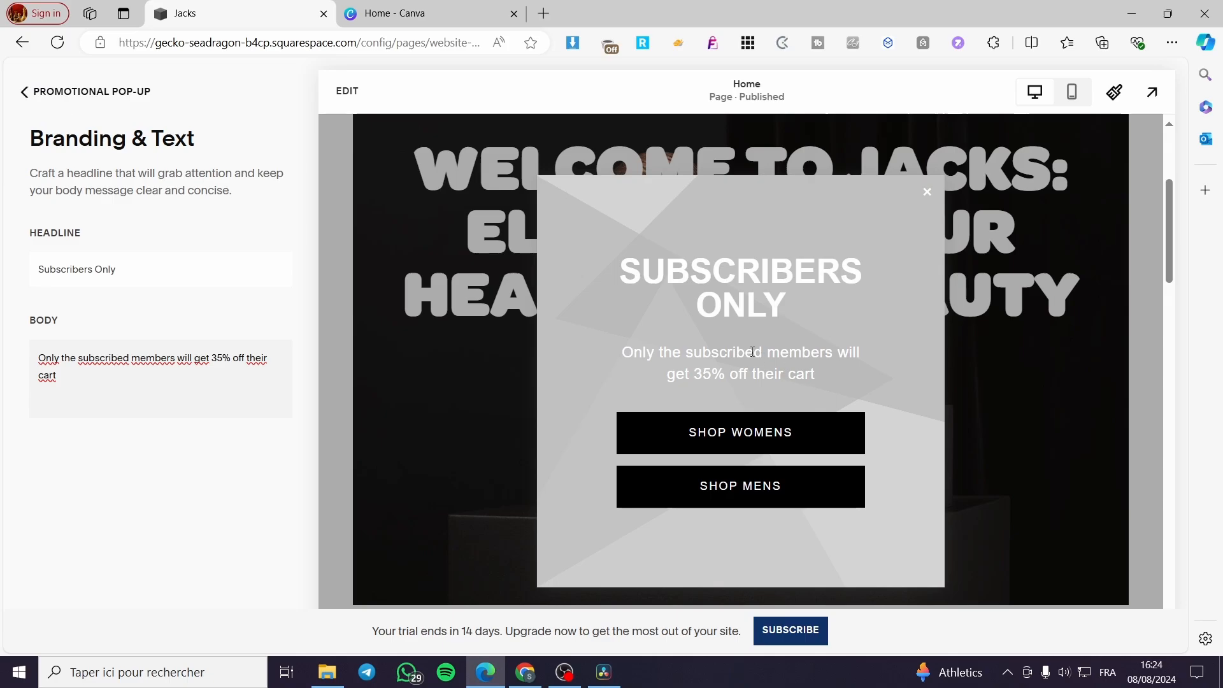
Step: In the display and timing settings, limit the pop-up to Only Certain Pages and select the Home page
left_click(44, 95)
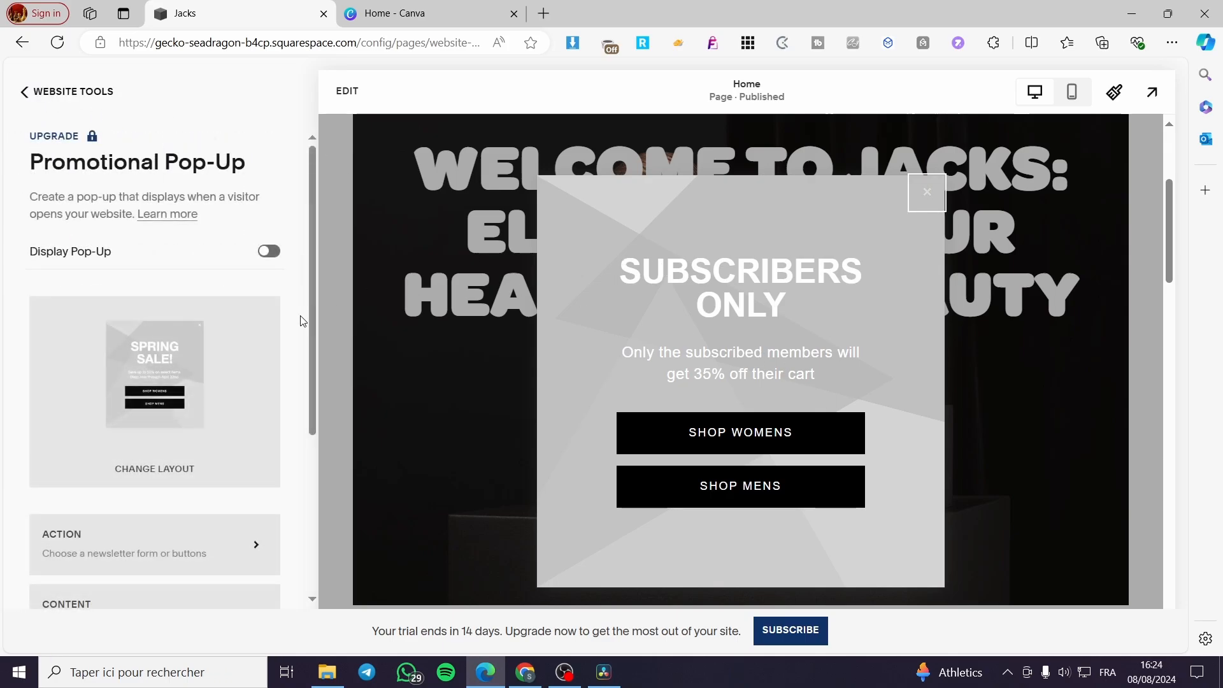
scroll(242, 404, "down", 3)
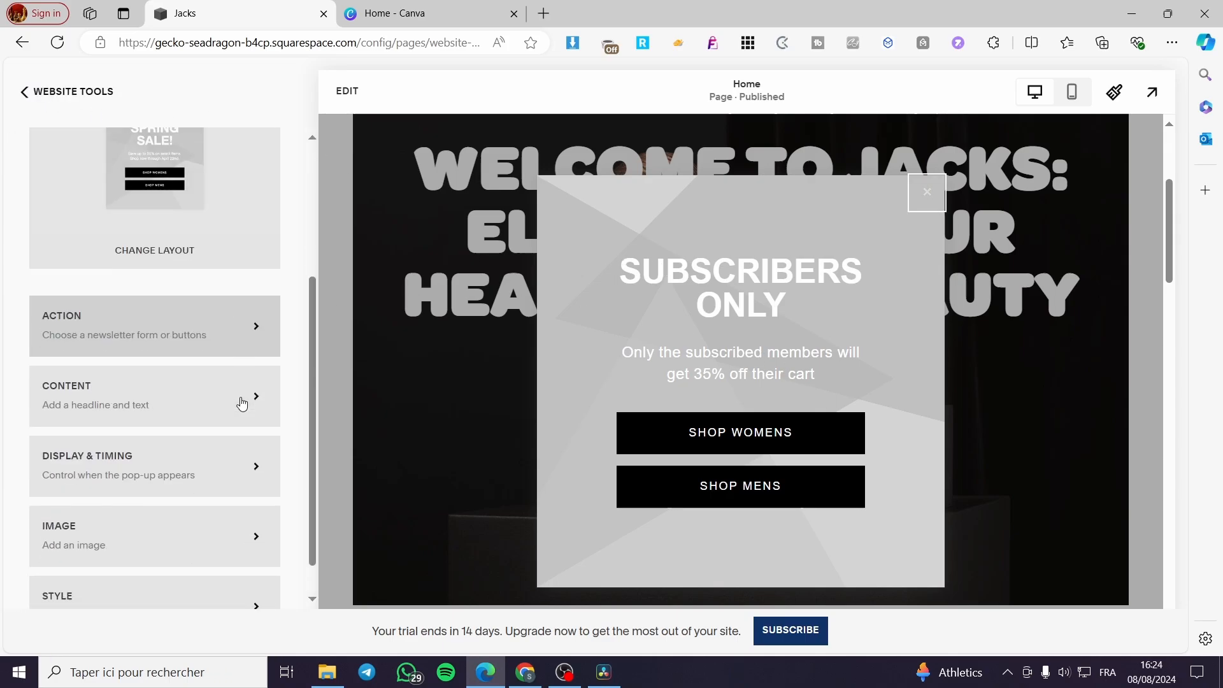
left_click(91, 440)
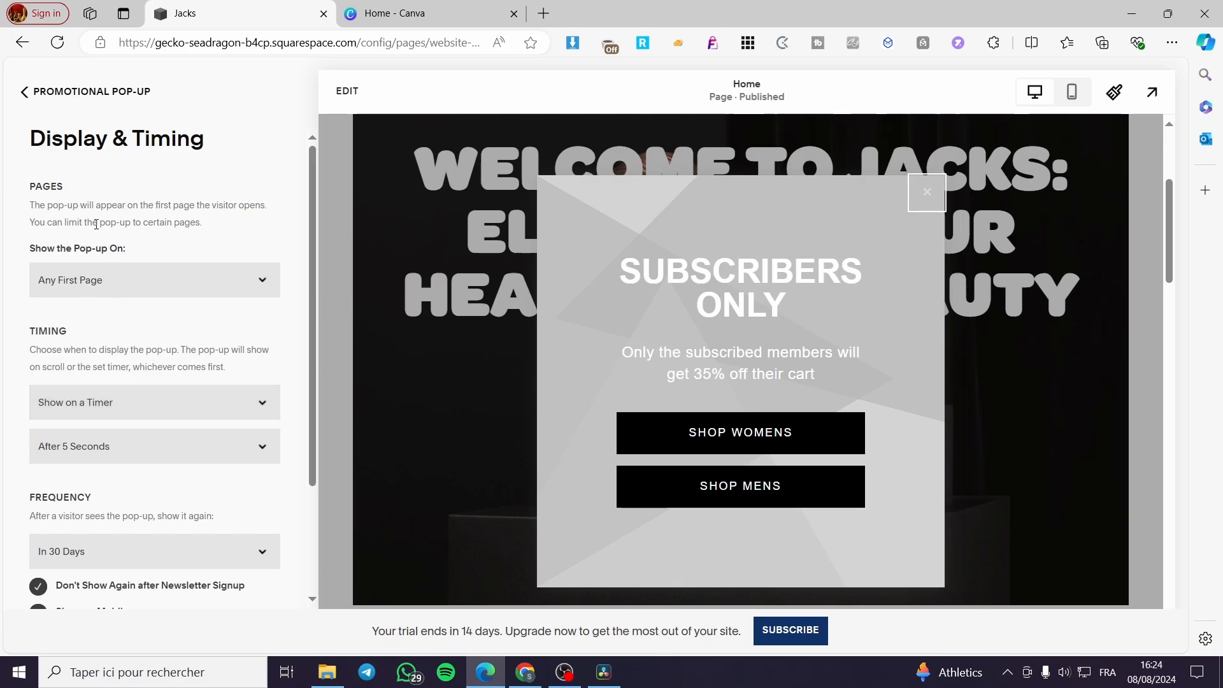
scroll(96, 223, "down", 2)
scroll(105, 294, "up", 2)
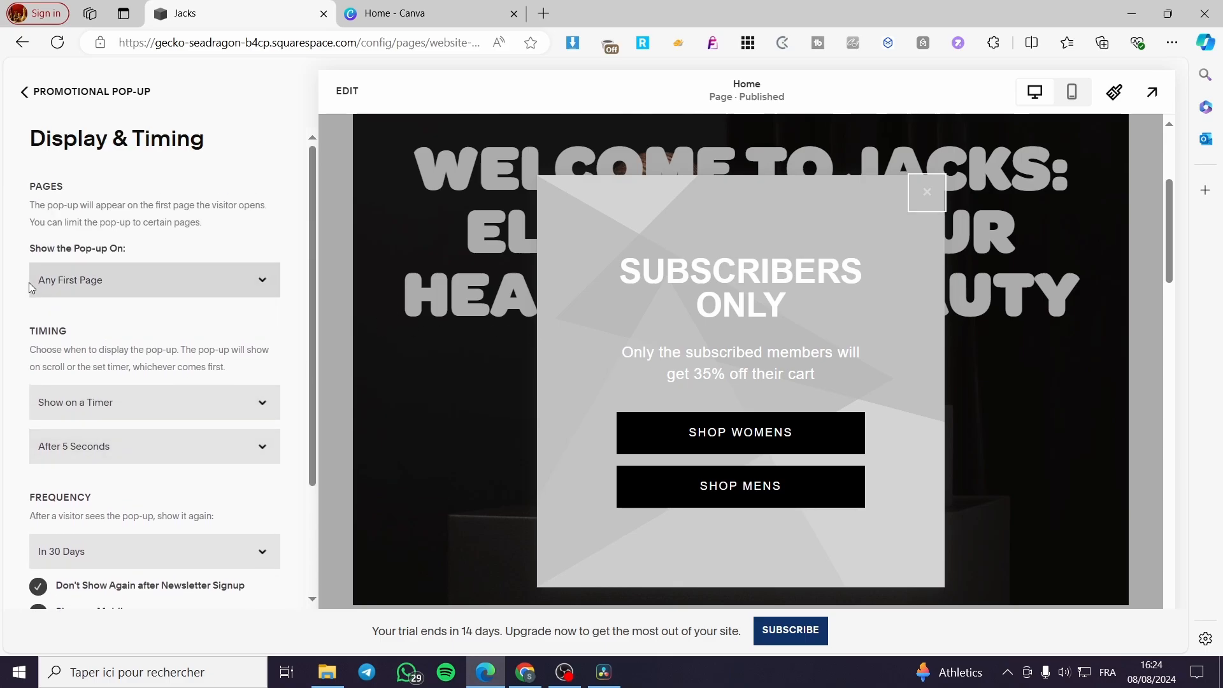
left_click(180, 282)
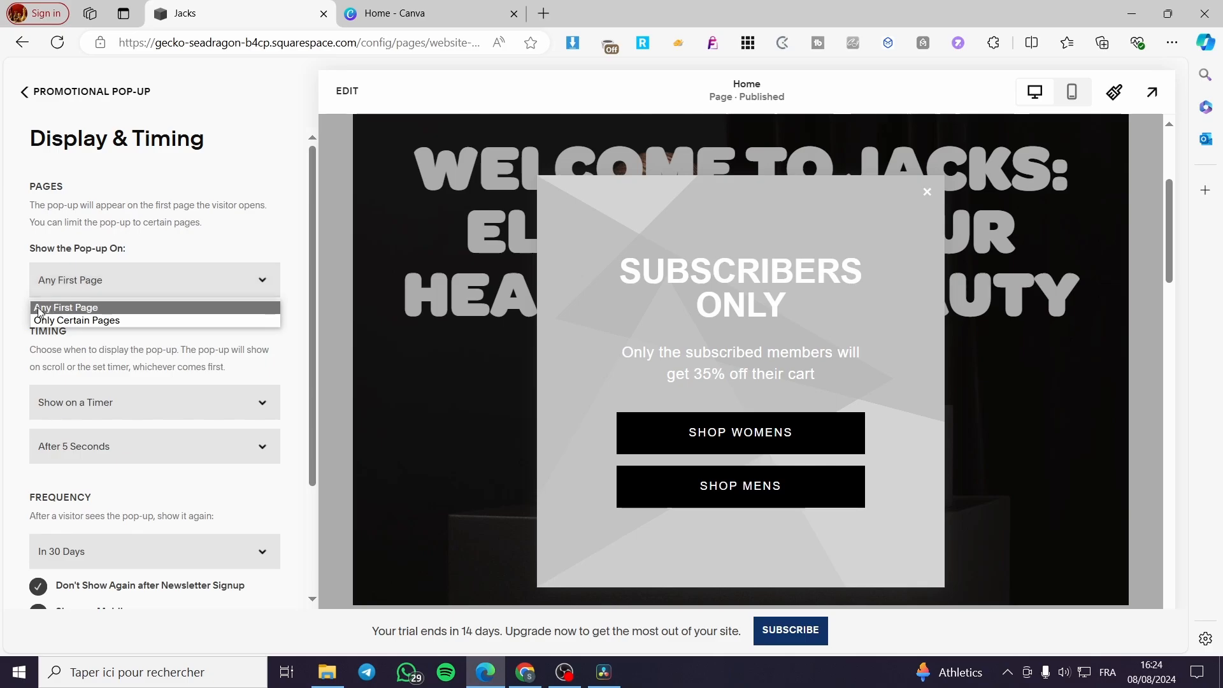
left_click(68, 324)
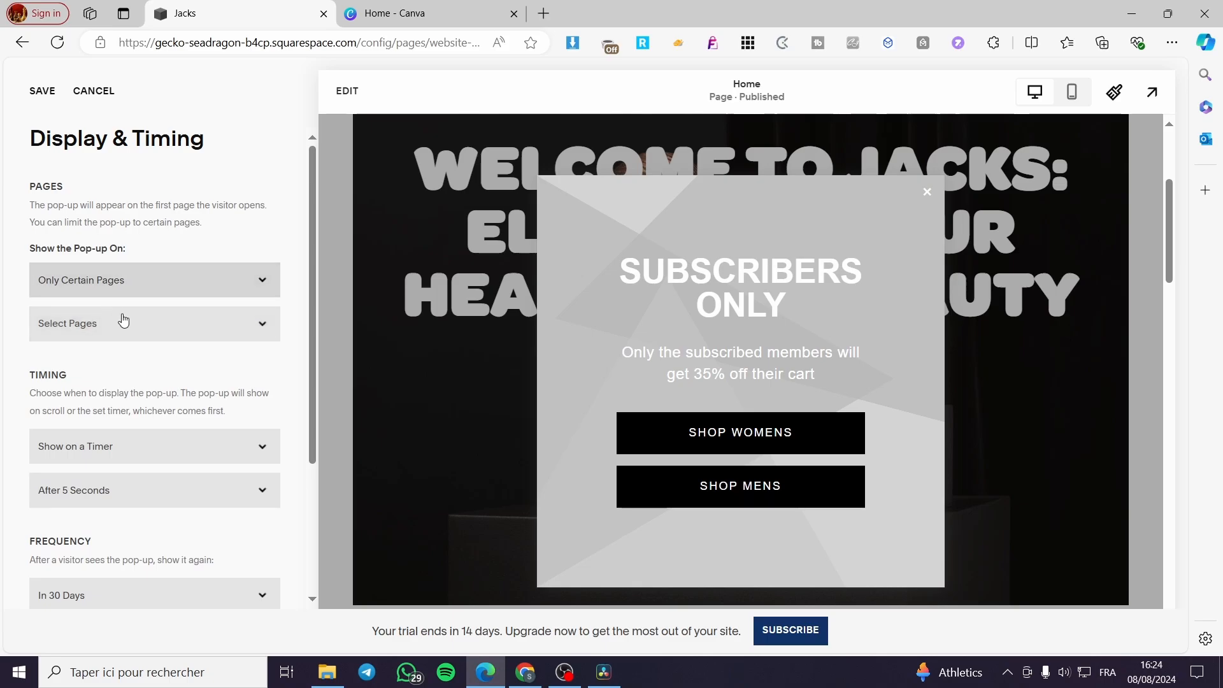
left_click(166, 325)
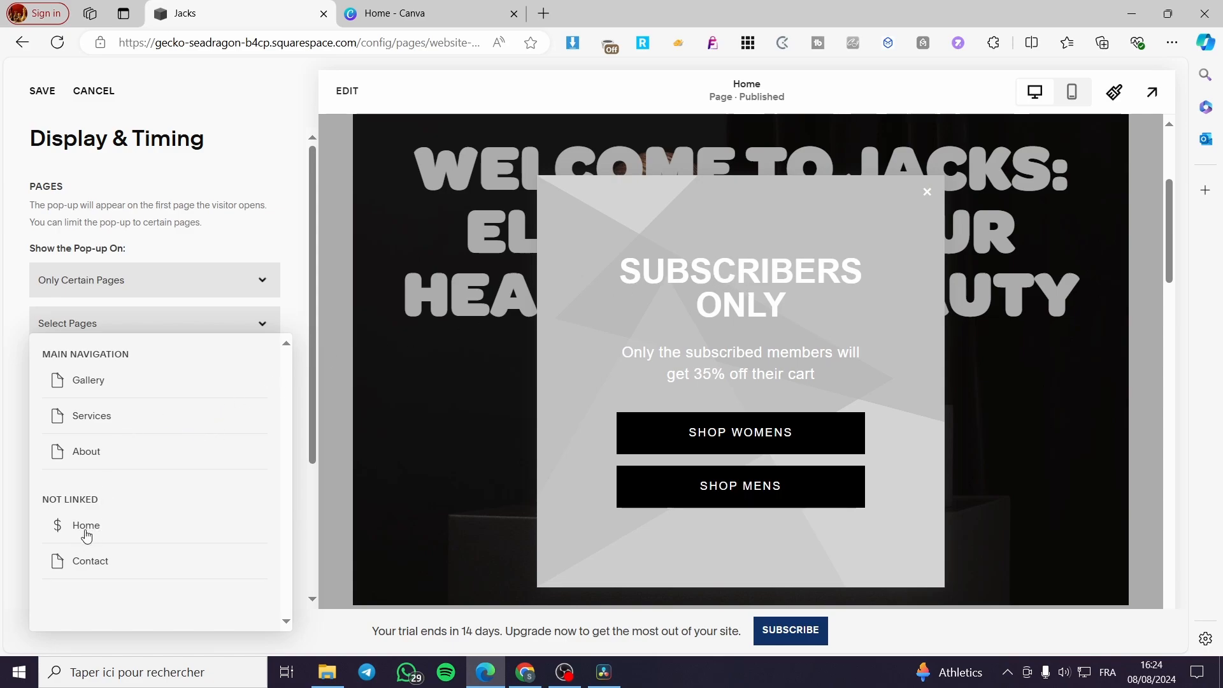
left_click(109, 528)
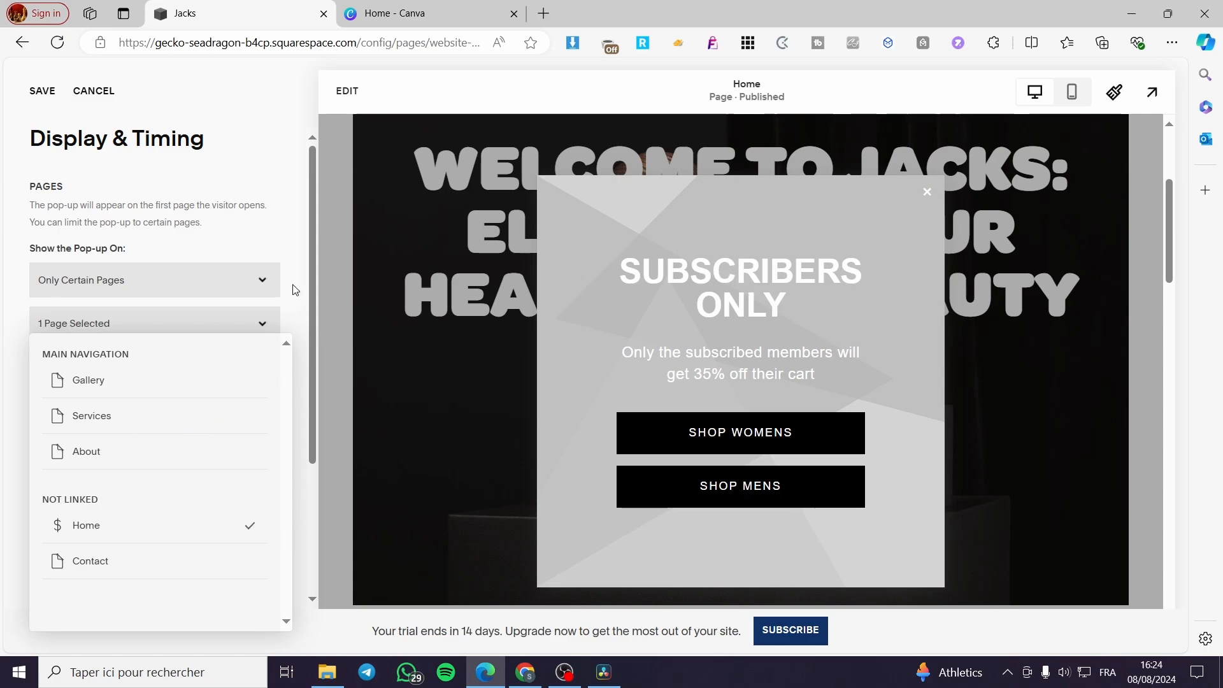